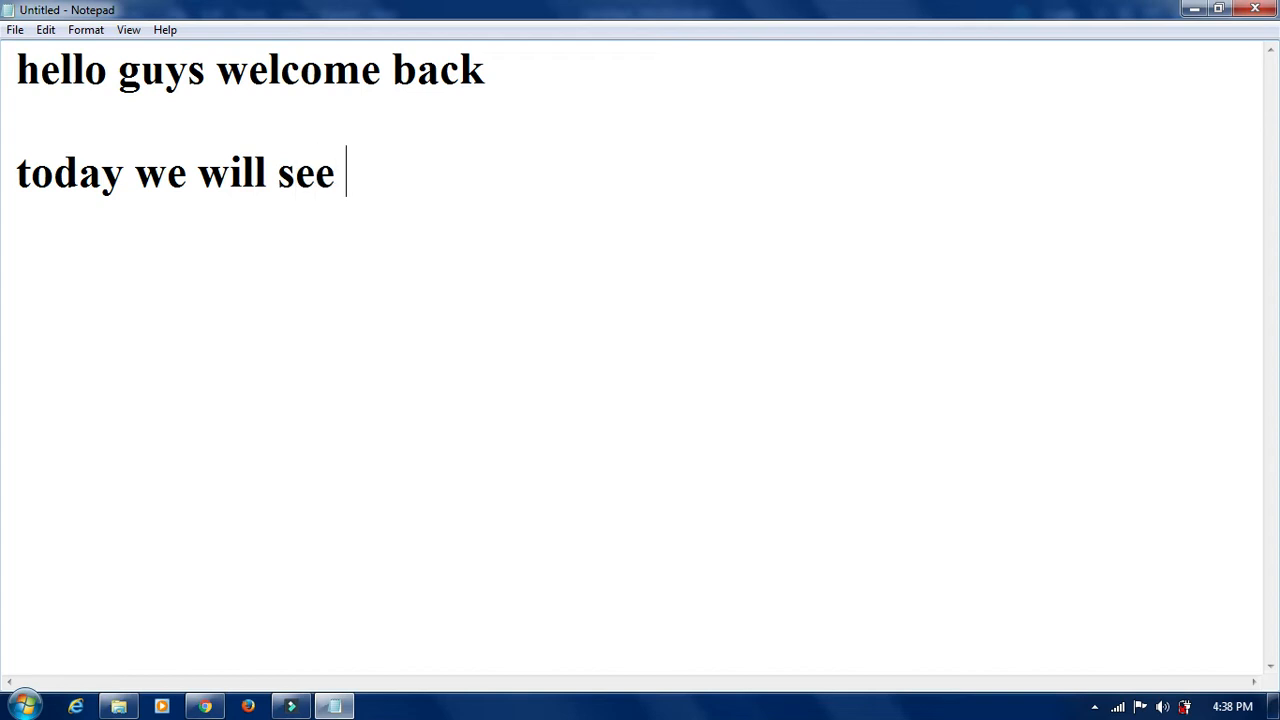
Step: Complete the second line of the note with "how to install php 8.0.2 on windows"
{"action": "type", "text": "install "}
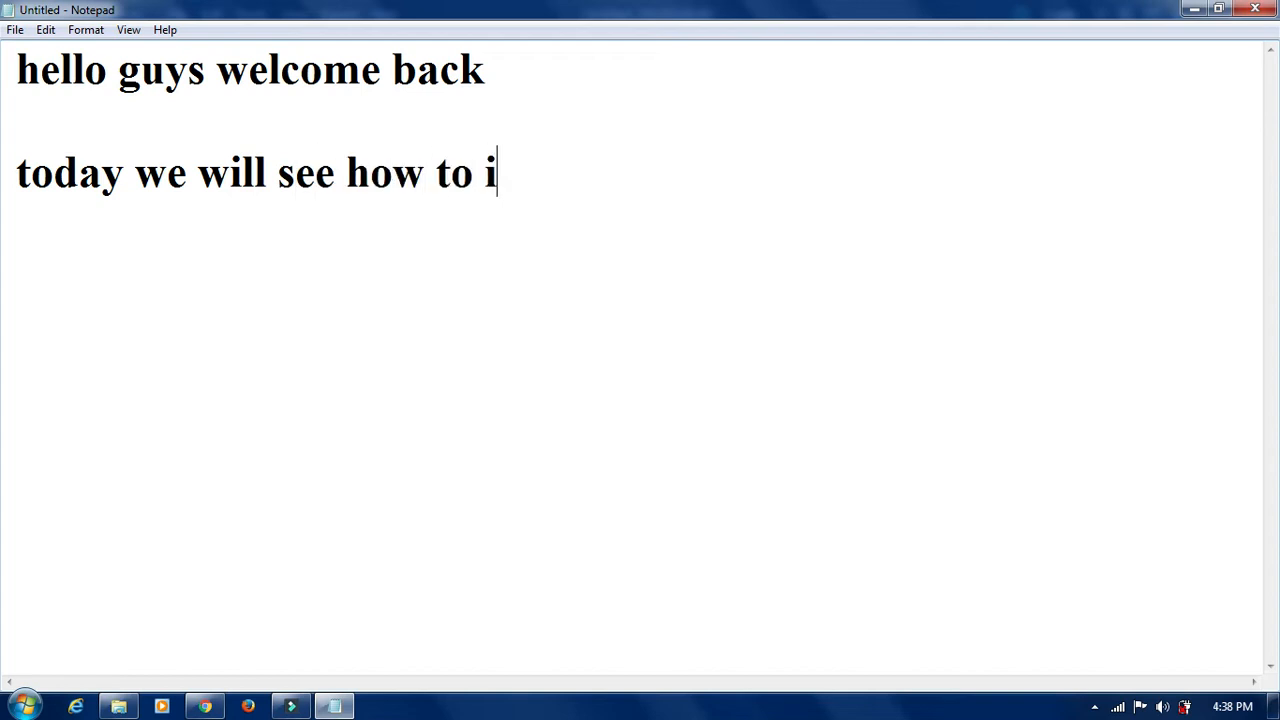
{"action": "type", "text": "php"}
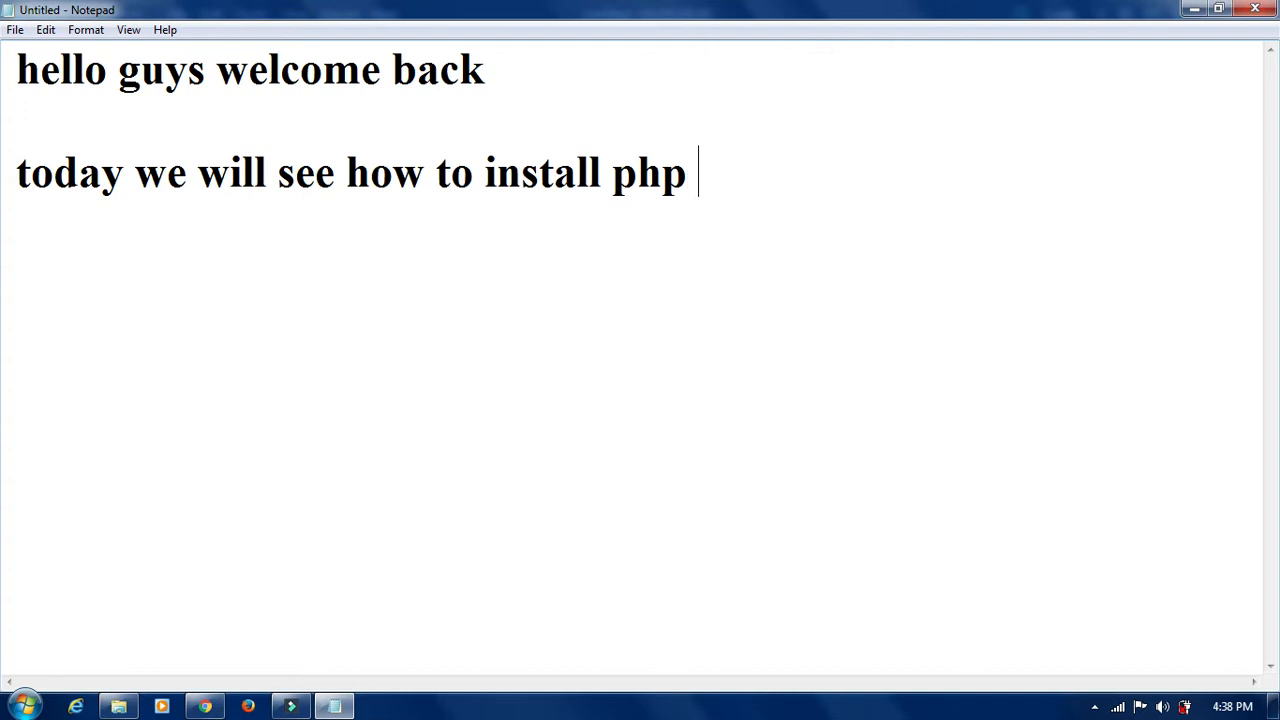
{"action": "type", "text": " 8.0.2 o"}
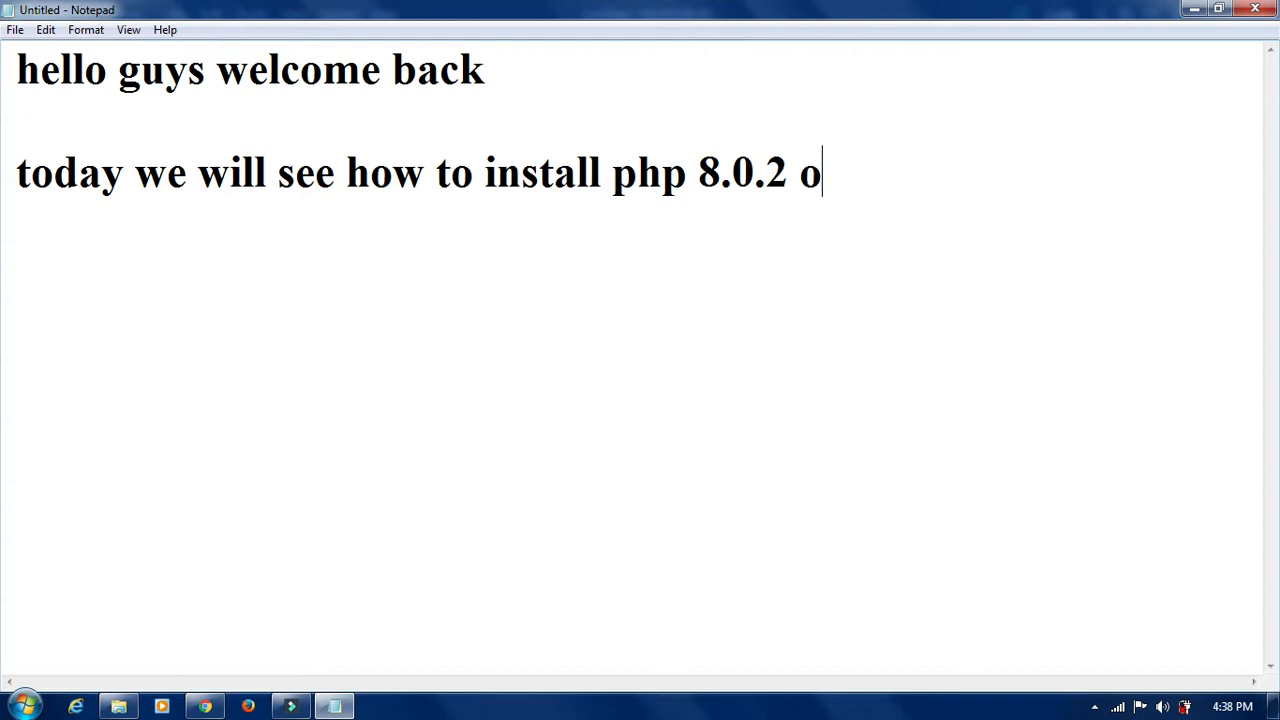
{"action": "type", "text": "n windows"}
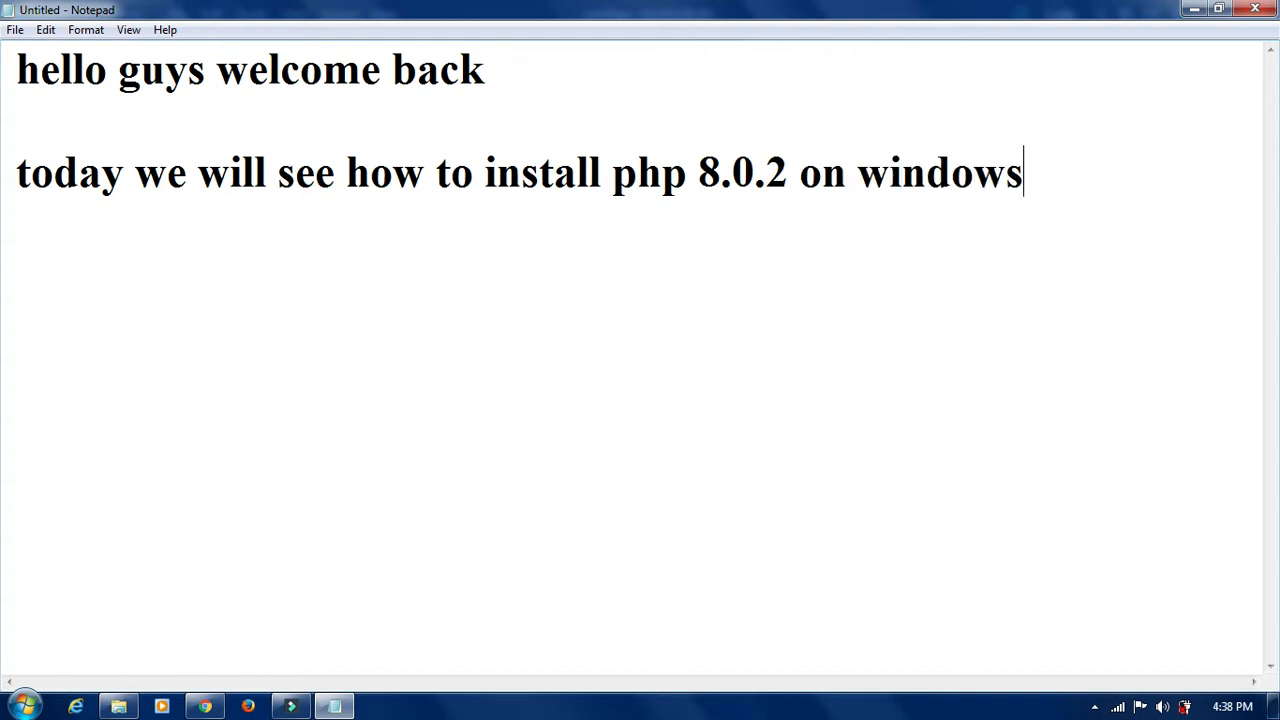
Step: Add a new paragraph to the note reading "for that open browser and type php"
{"action": "type", "text": "fo"}
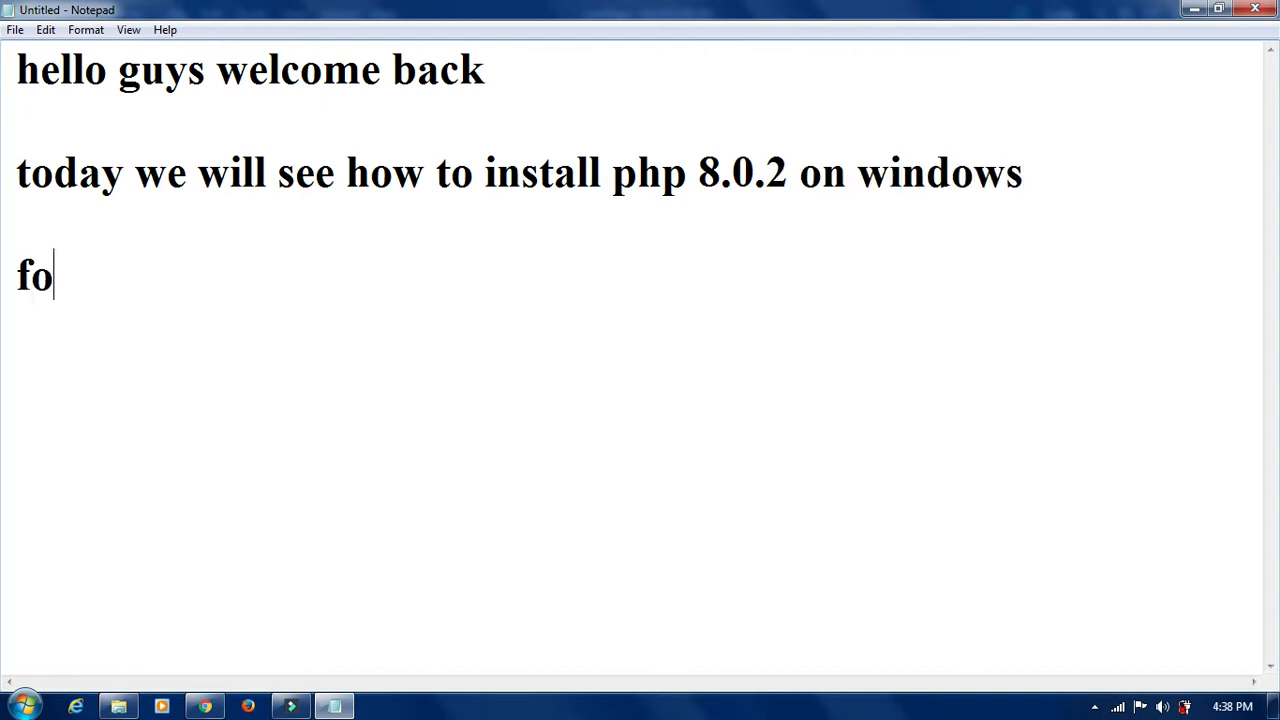
{"action": "type", "text": "r that "}
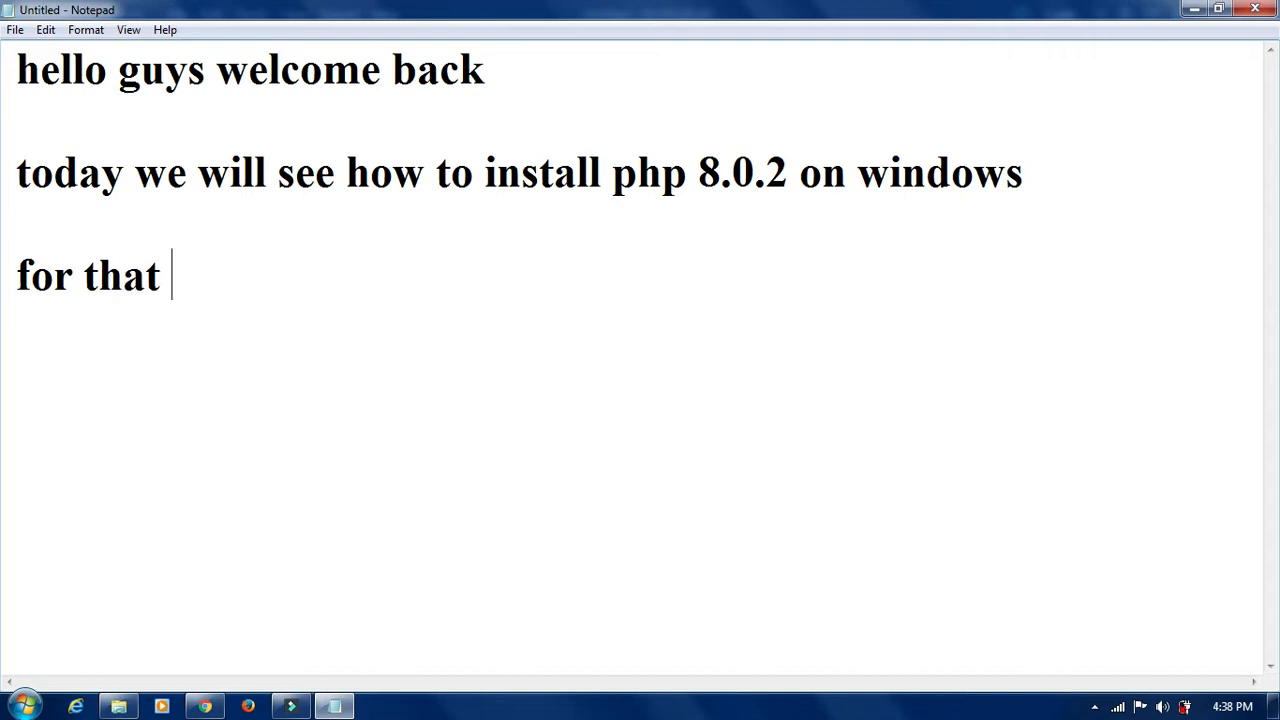
{"action": "type", "text": "open br"}
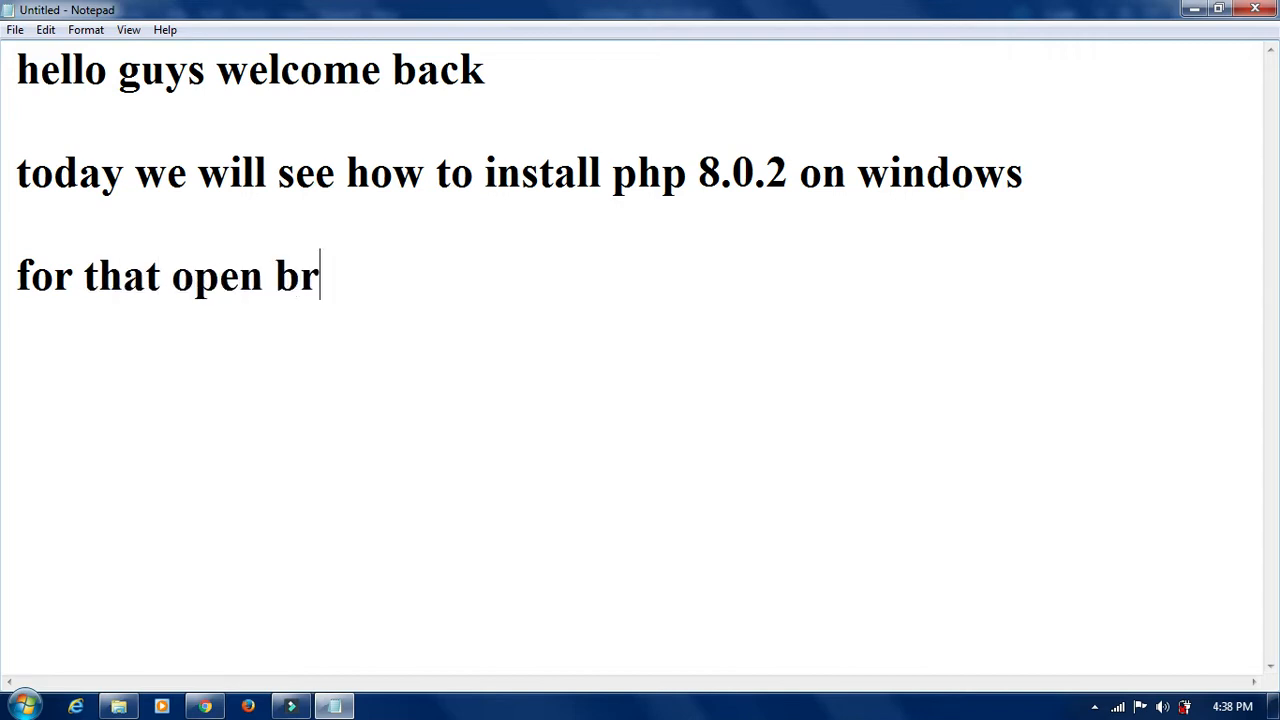
{"action": "type", "text": "owser and "}
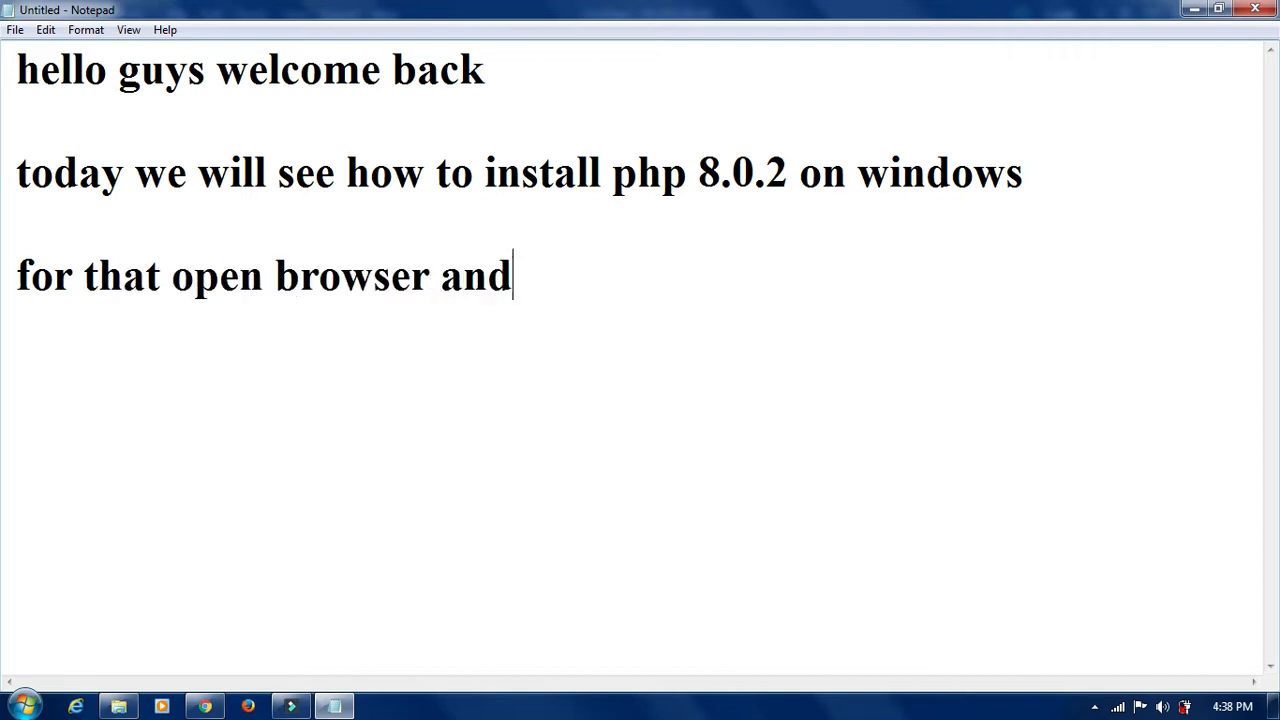
{"action": "type", "text": "type ph"}
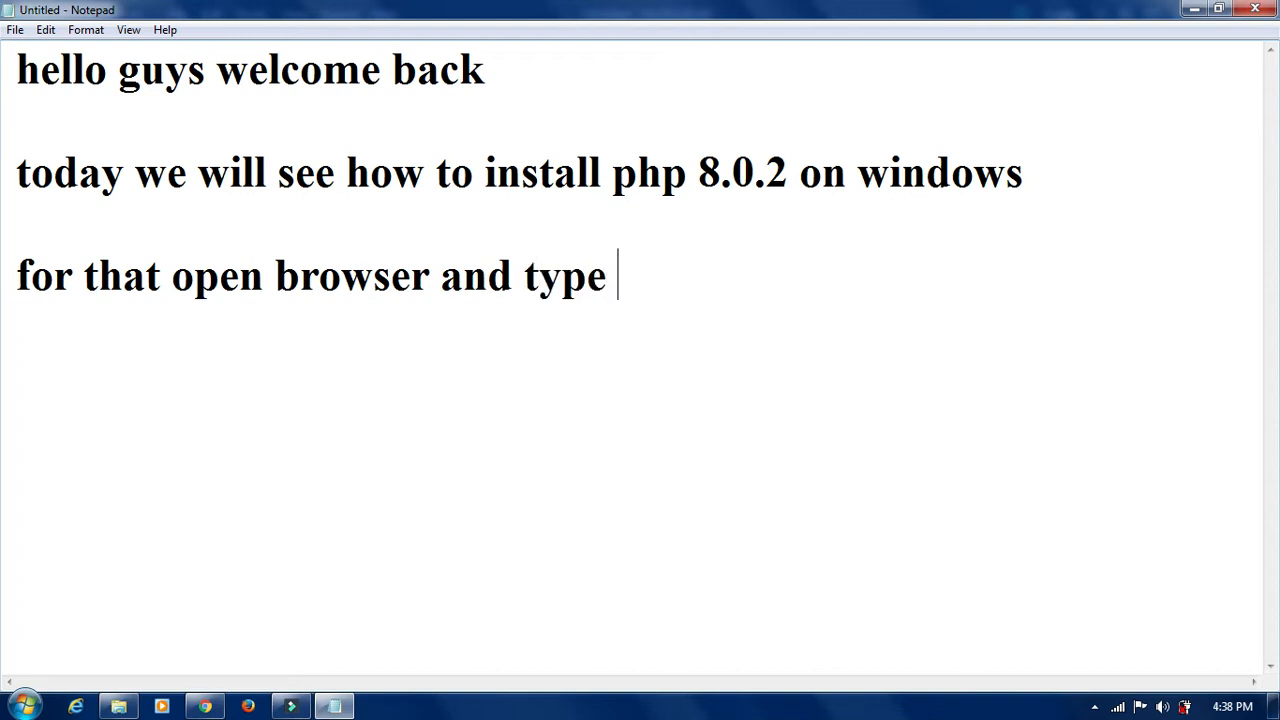
{"action": "type", "text": "p"}
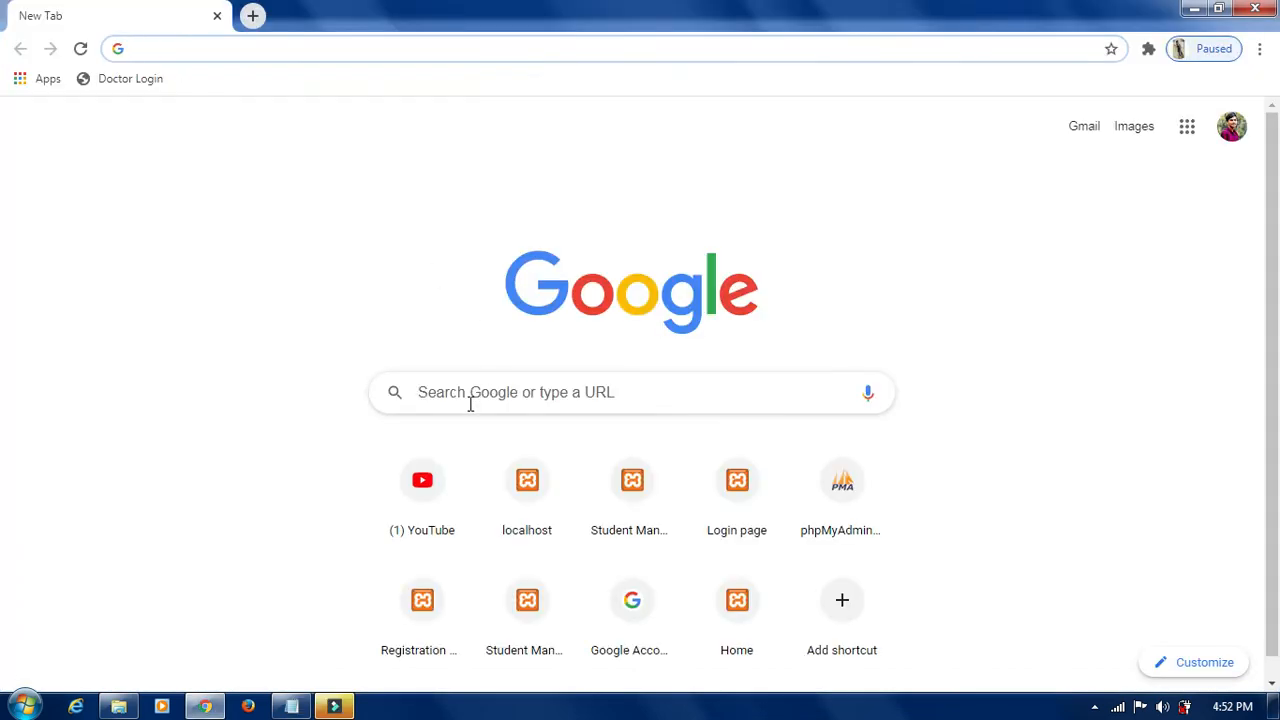
Step: Switch to Google Chrome and search Google for "php"
{"action": "left_click", "coordinate": [469, 401]}
{"action": "type", "text": "php"}
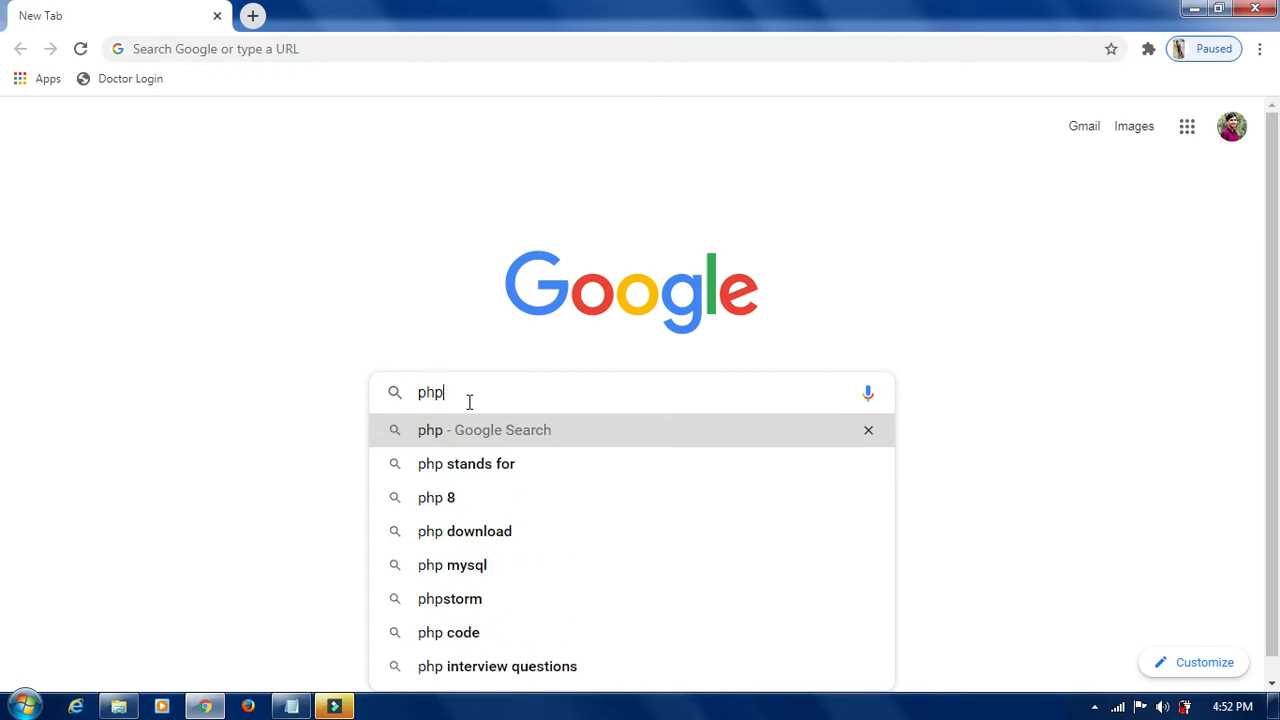
{"action": "left_click_drag", "start_coordinate": [469, 401], "coordinate": [418, 392]}
{"action": "left_click", "coordinate": [411, 391]}
{"action": "key", "text": "Return"}
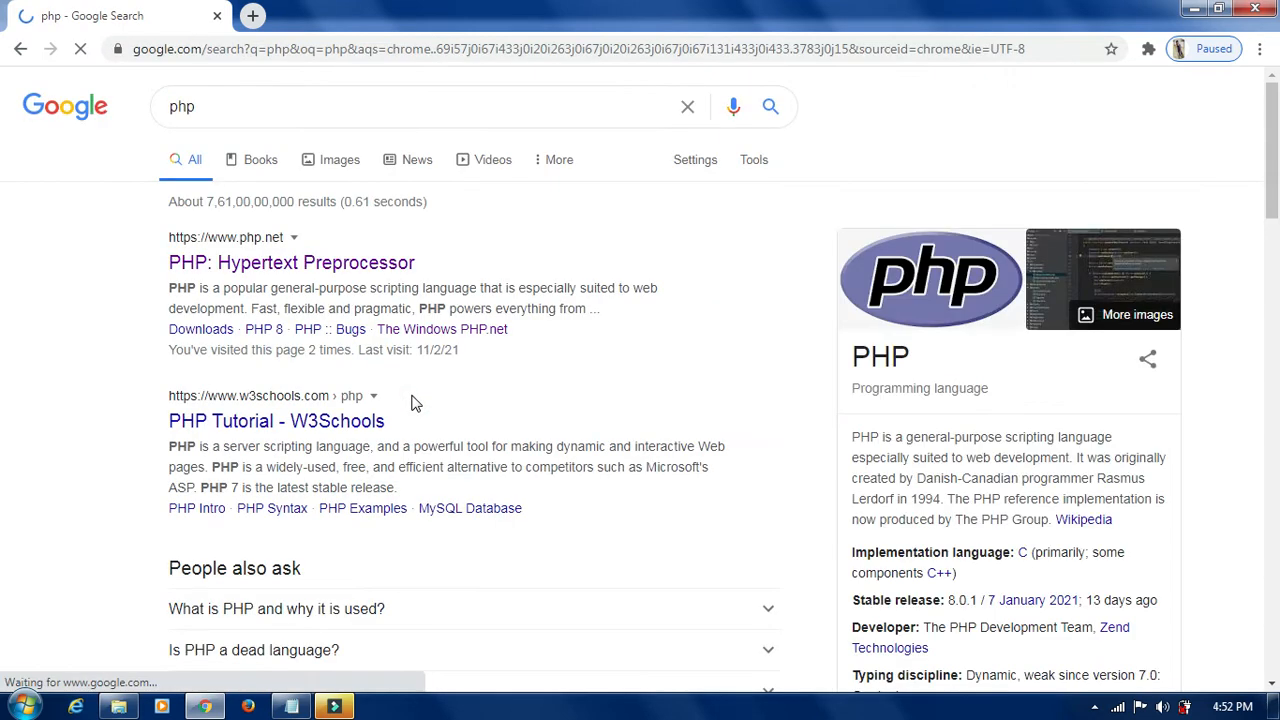
Step: Open the official PHP website and go to the Windows downloads for PHP 8.0.2
{"action": "left_click", "coordinate": [265, 265]}
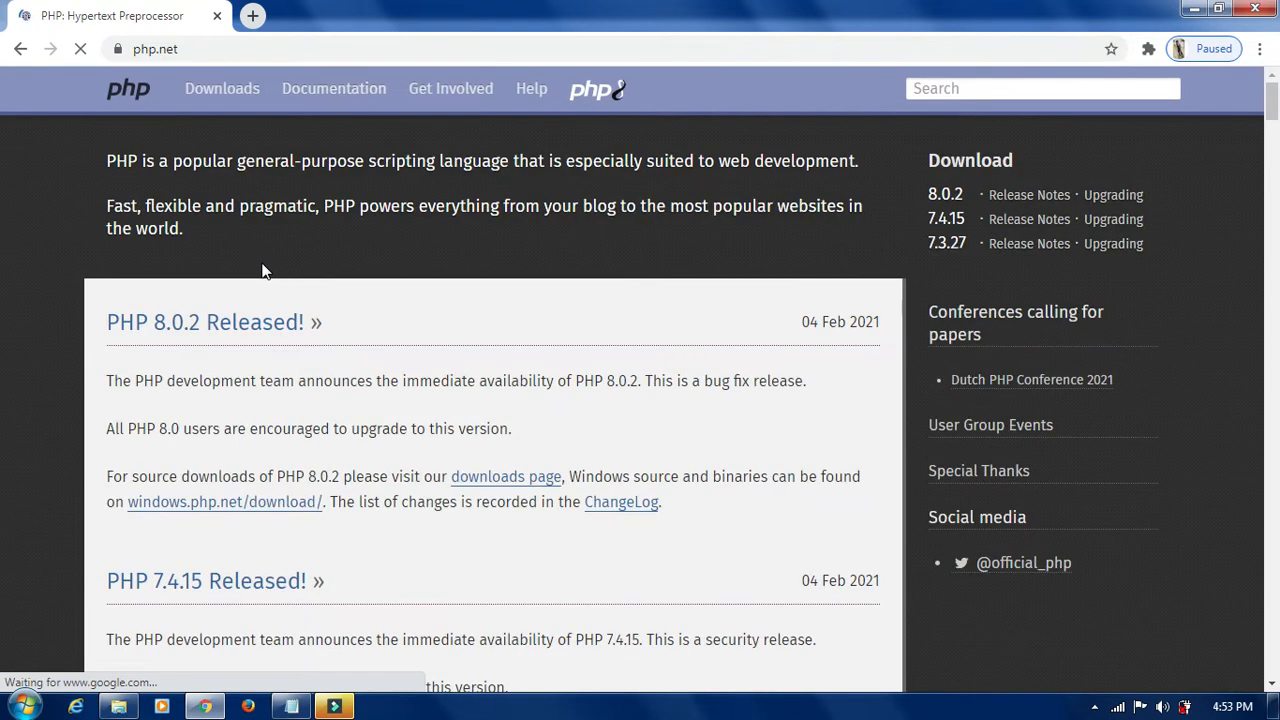
{"action": "left_click", "coordinate": [235, 93]}
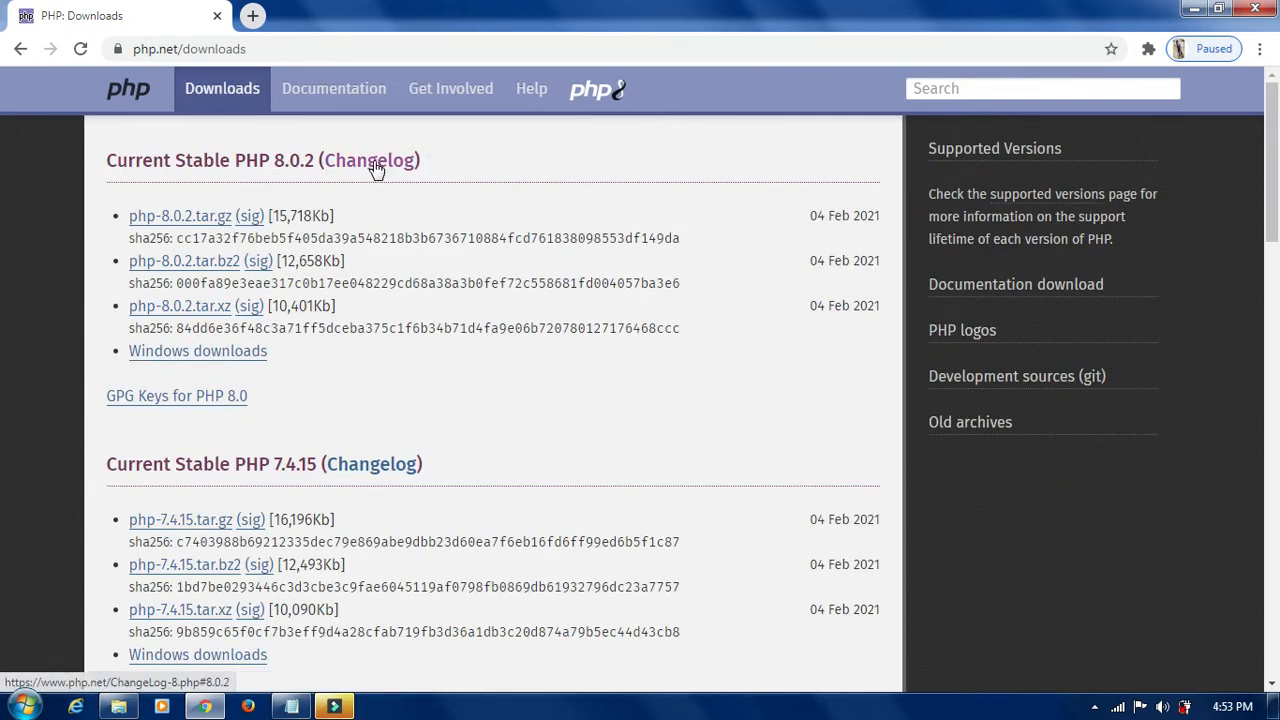
{"action": "left_click", "coordinate": [208, 362]}
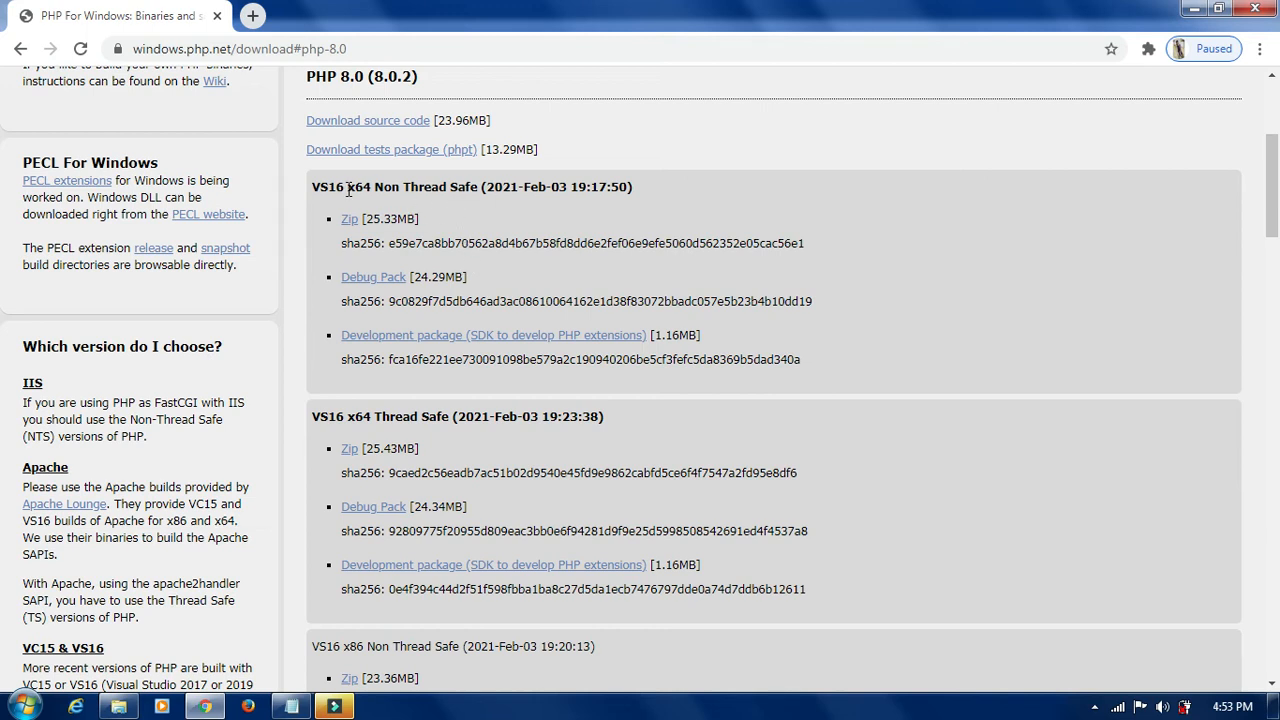
Step: Download the Zip package of the VS16 x64 Thread Safe build of PHP 8.0.2
{"action": "left_click_drag", "start_coordinate": [314, 186], "coordinate": [622, 186]}
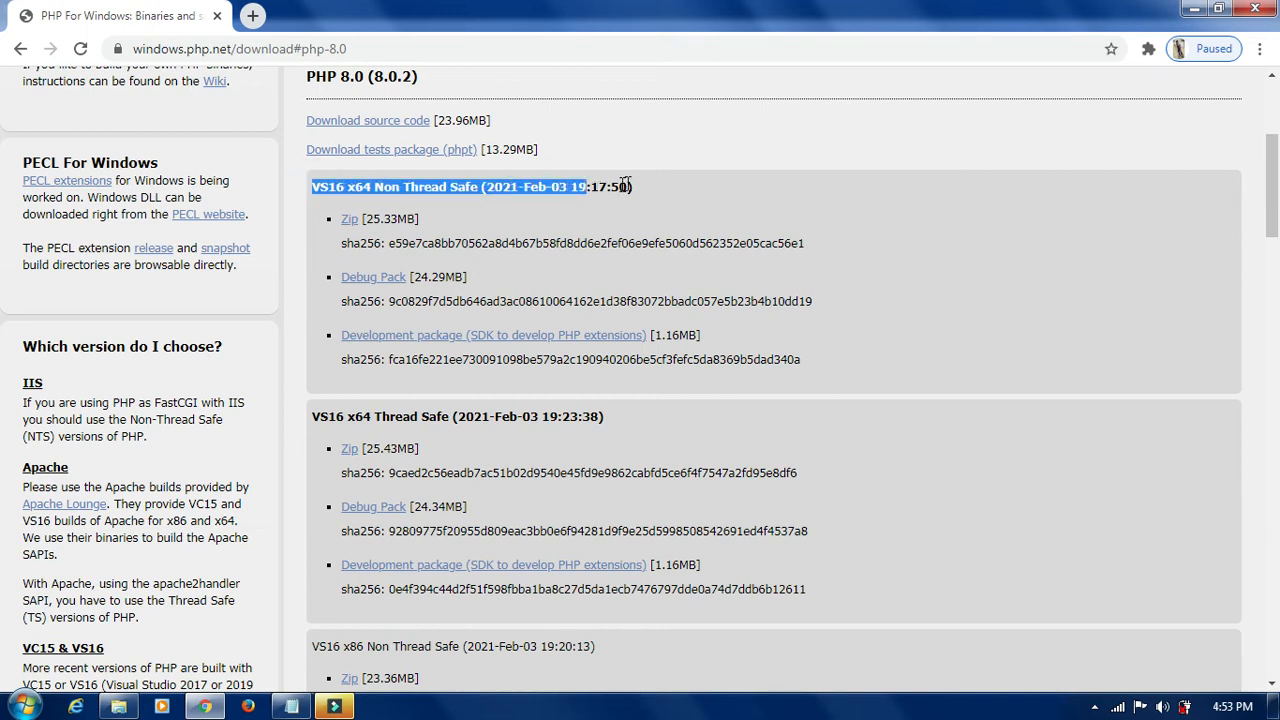
{"action": "left_click", "coordinate": [642, 190]}
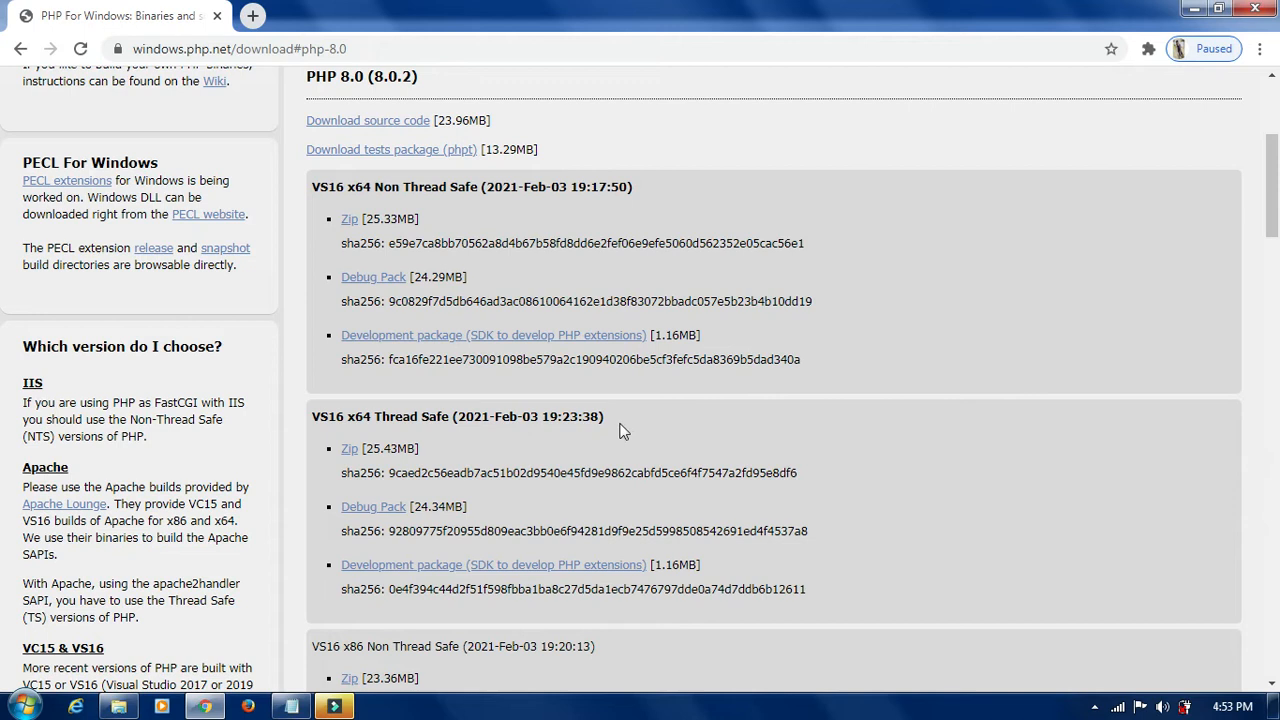
{"action": "left_click_drag", "start_coordinate": [610, 418], "coordinate": [314, 418]}
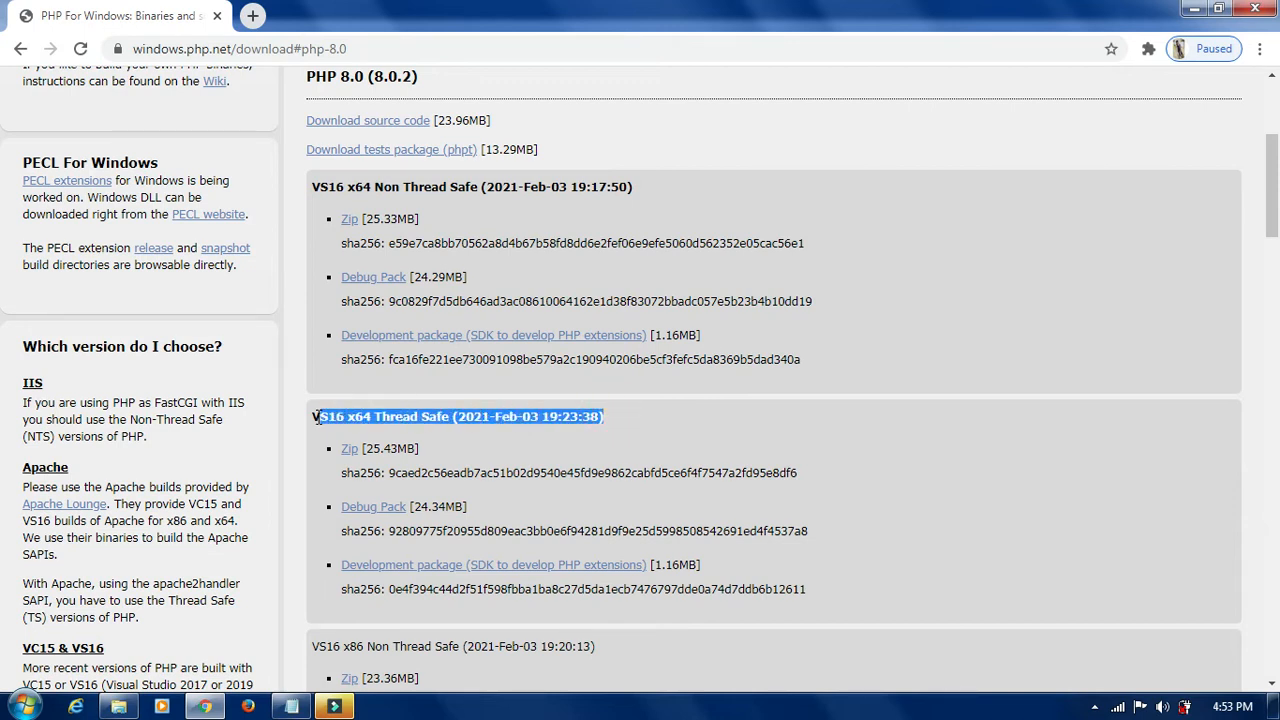
{"action": "left_click", "coordinate": [384, 414]}
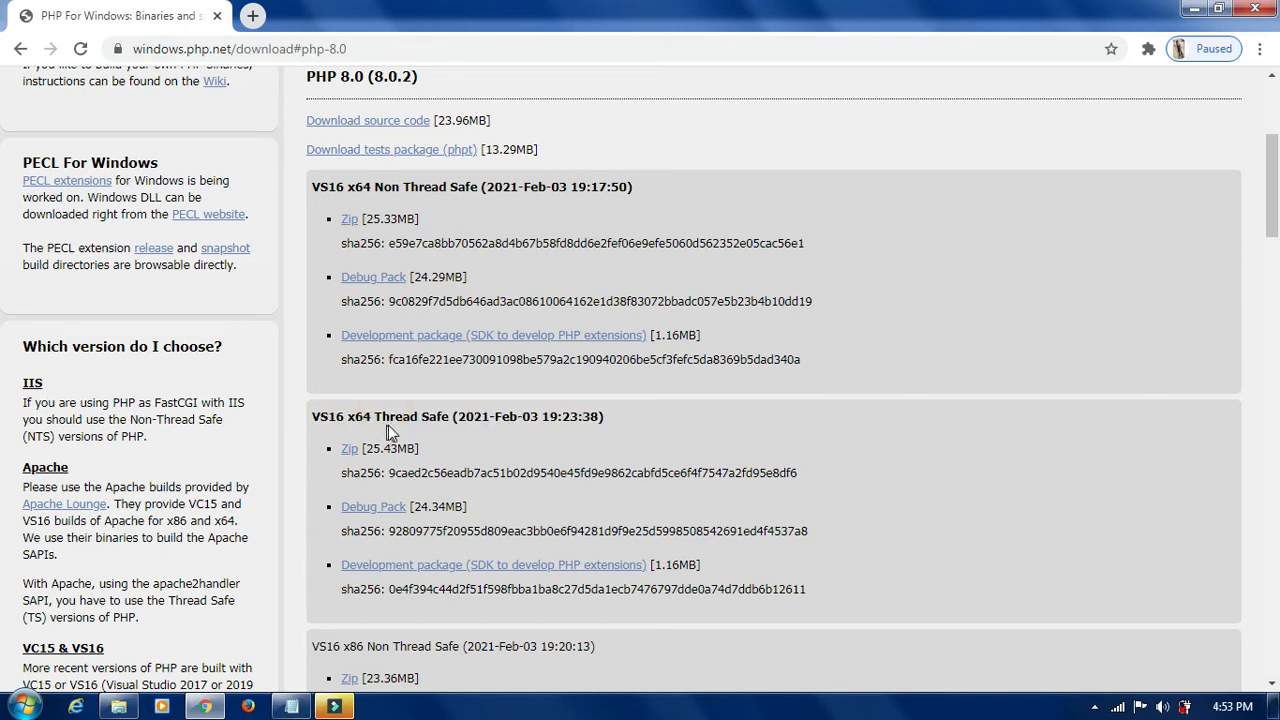
{"action": "left_click", "coordinate": [347, 452]}
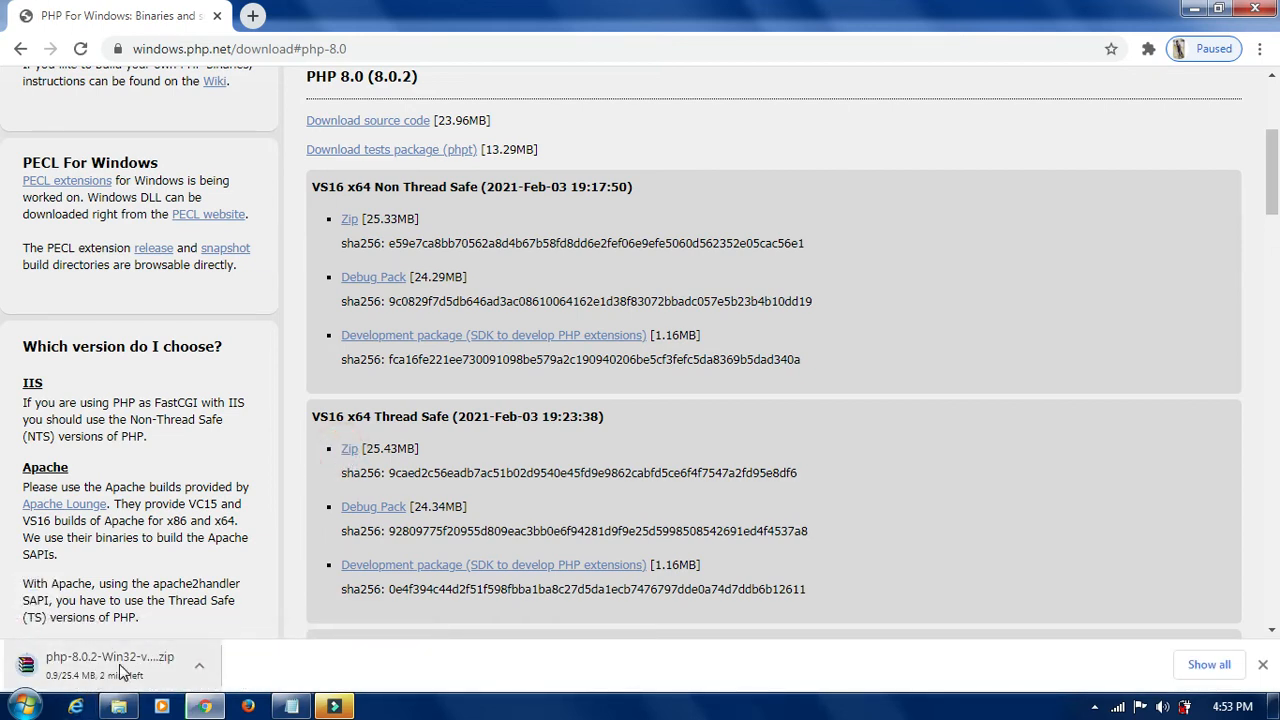
Step: Open the browser's download list and show php-8.0.2-Win32-vs16-x64.zip in its folder
{"action": "left_click", "coordinate": [1258, 50]}
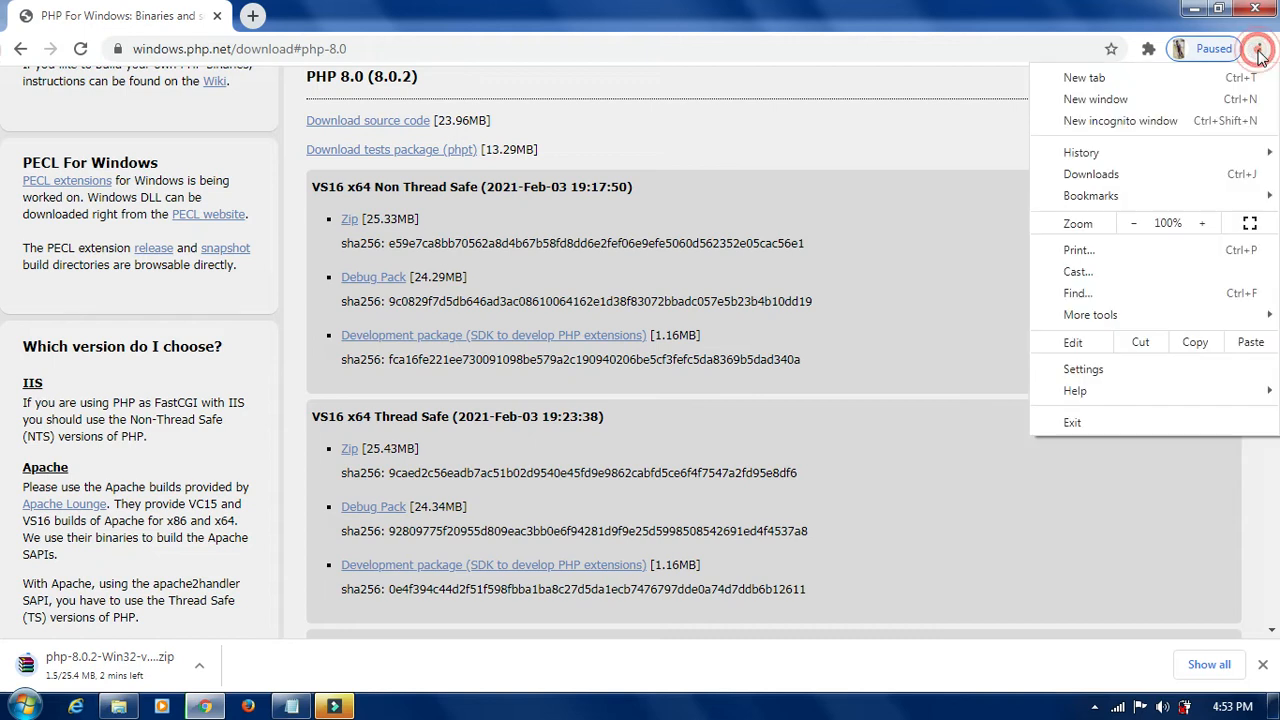
{"action": "left_click", "coordinate": [1155, 175]}
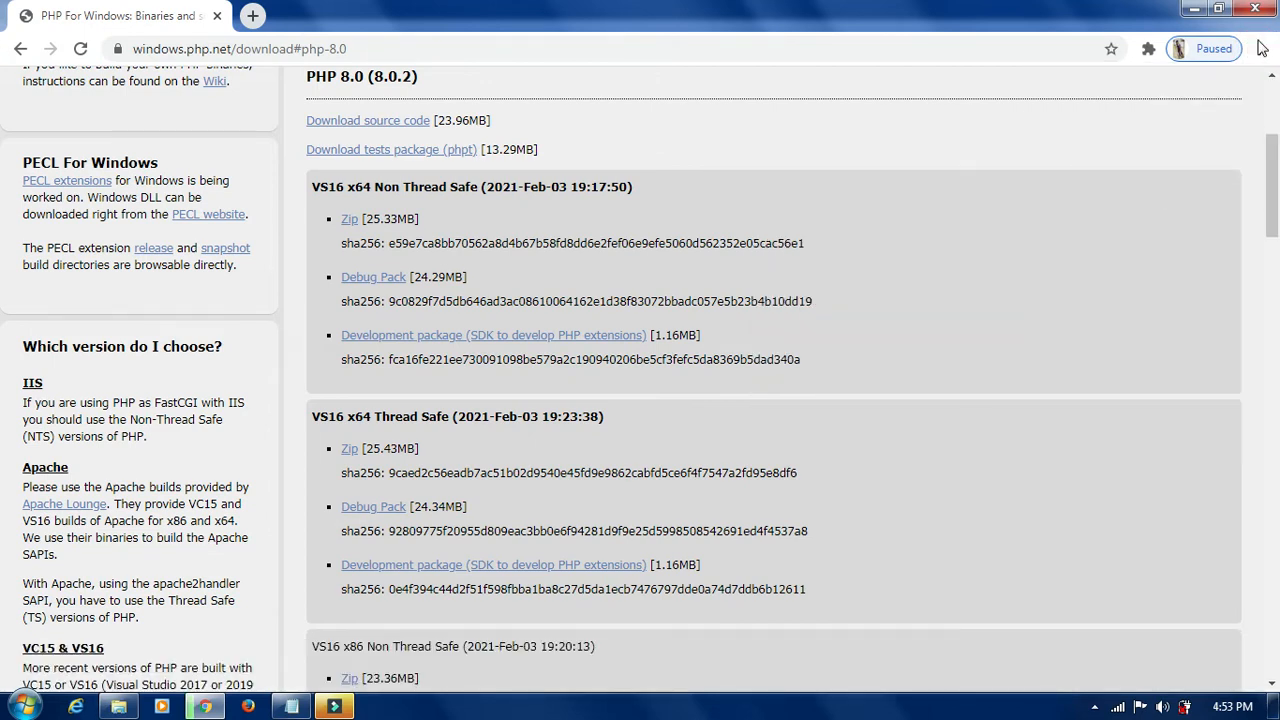
{"action": "left_click", "coordinate": [1258, 42]}
{"action": "left_click", "coordinate": [1103, 180]}
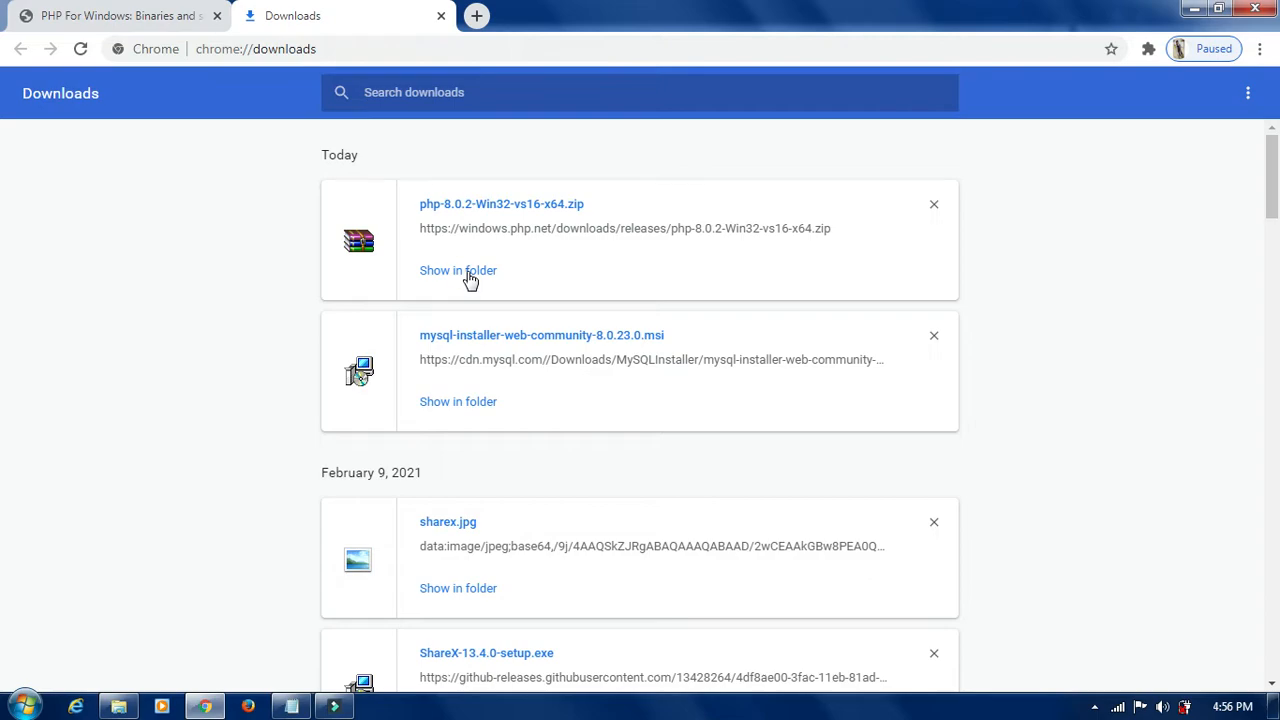
{"action": "left_click", "coordinate": [470, 280]}
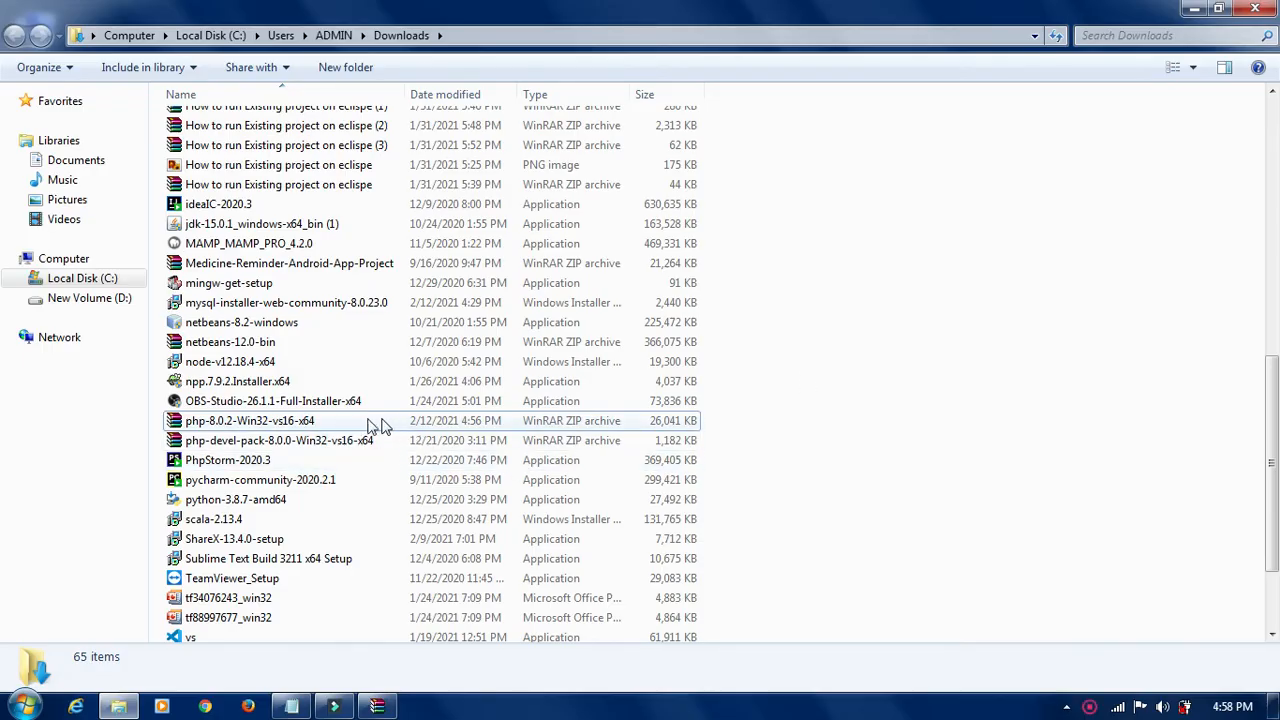
Step: Open the extraction options for the php-8.0.2-Win32-vs16-x64 archive and set the destination path to C:\Users\ADMIN\Desktop
{"action": "right_click", "coordinate": [367, 421]}
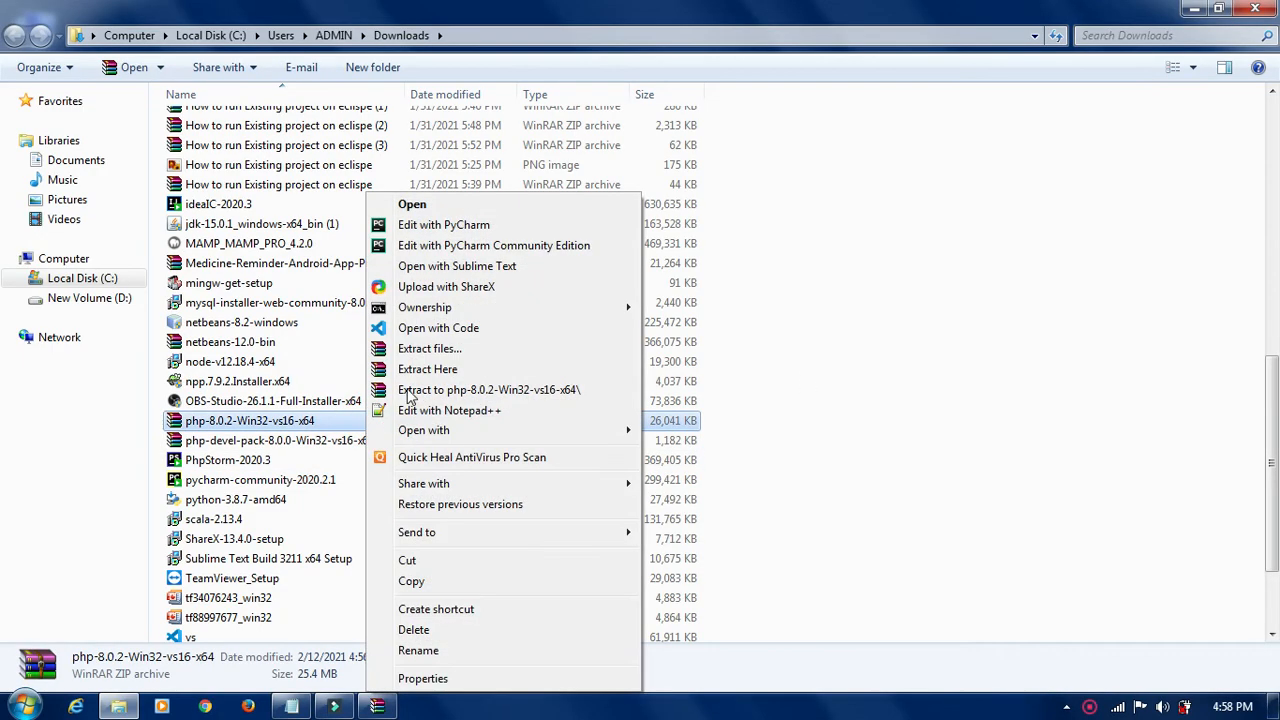
{"action": "left_click", "coordinate": [459, 350]}
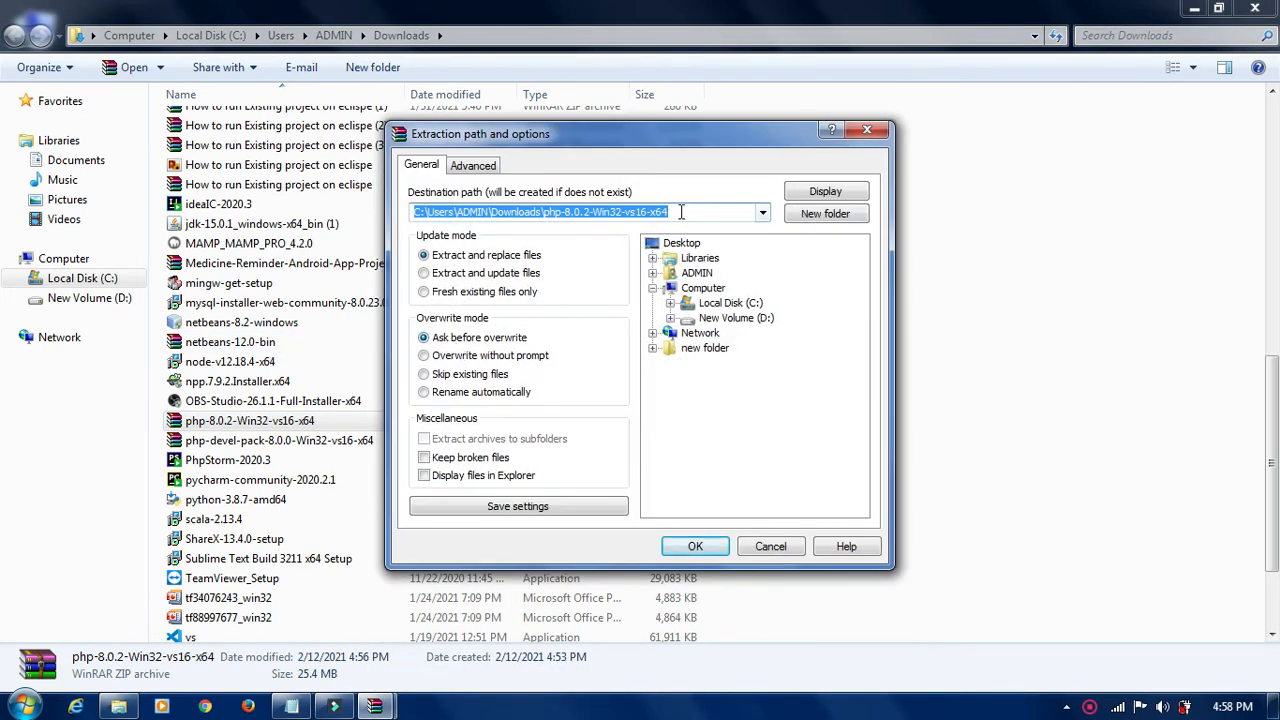
{"action": "left_click", "coordinate": [680, 210]}
{"action": "left_click", "coordinate": [763, 213]}
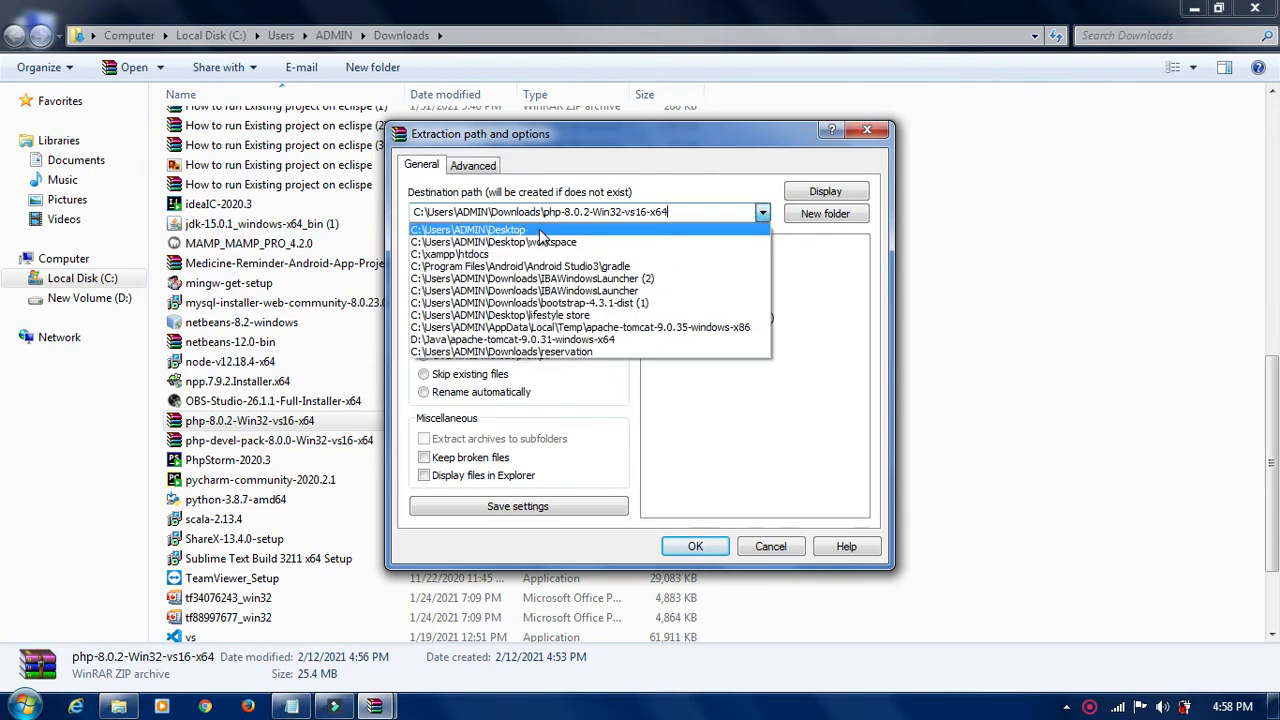
{"action": "left_click", "coordinate": [540, 230]}
{"action": "left_click", "coordinate": [560, 211]}
{"action": "left_click_drag", "start_coordinate": [559, 211], "coordinate": [410, 211]}
{"action": "left_click", "coordinate": [538, 205]}
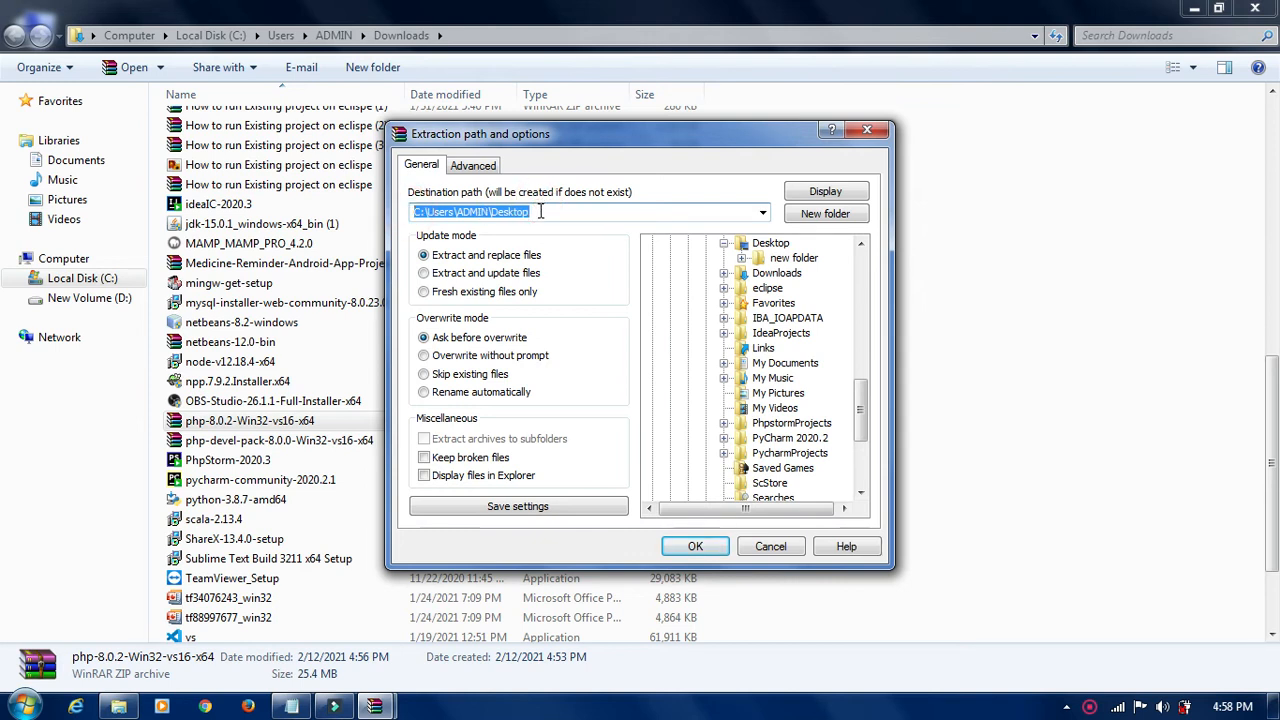
{"action": "left_click", "coordinate": [540, 211]}
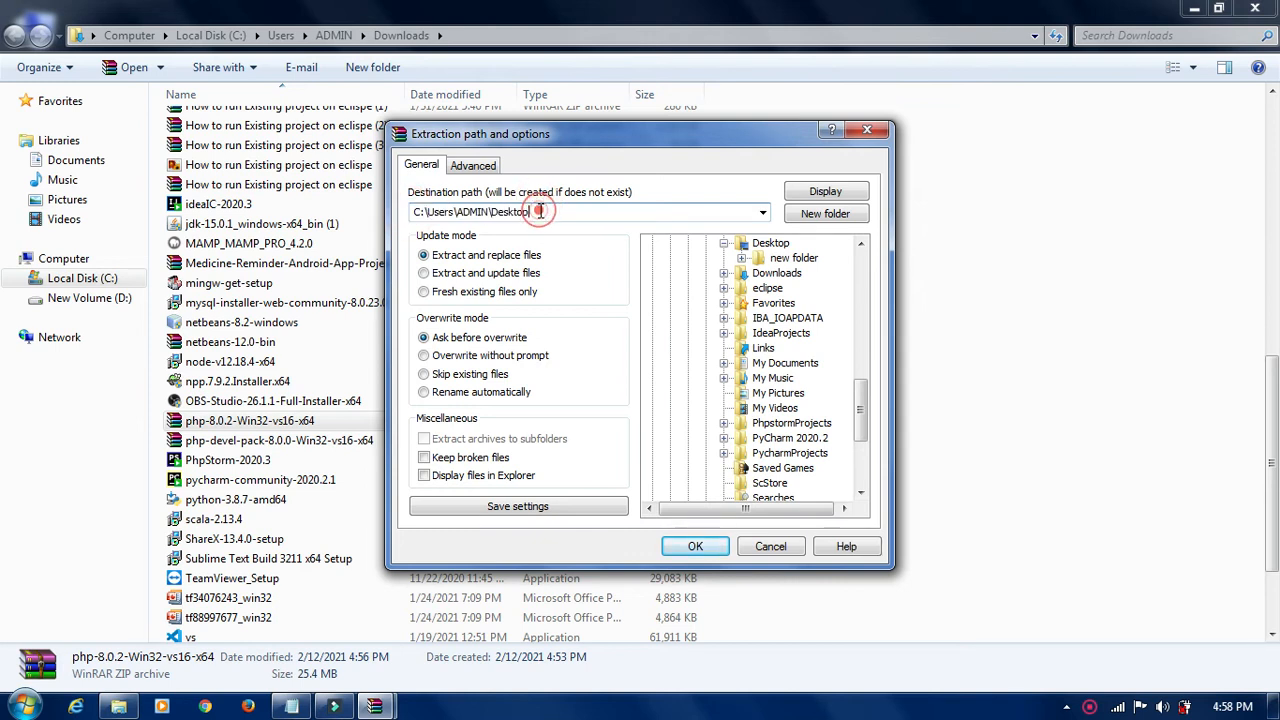
Step: Create a new destination folder named php on the Desktop and extract the archive into it
{"action": "left_click", "coordinate": [826, 214]}
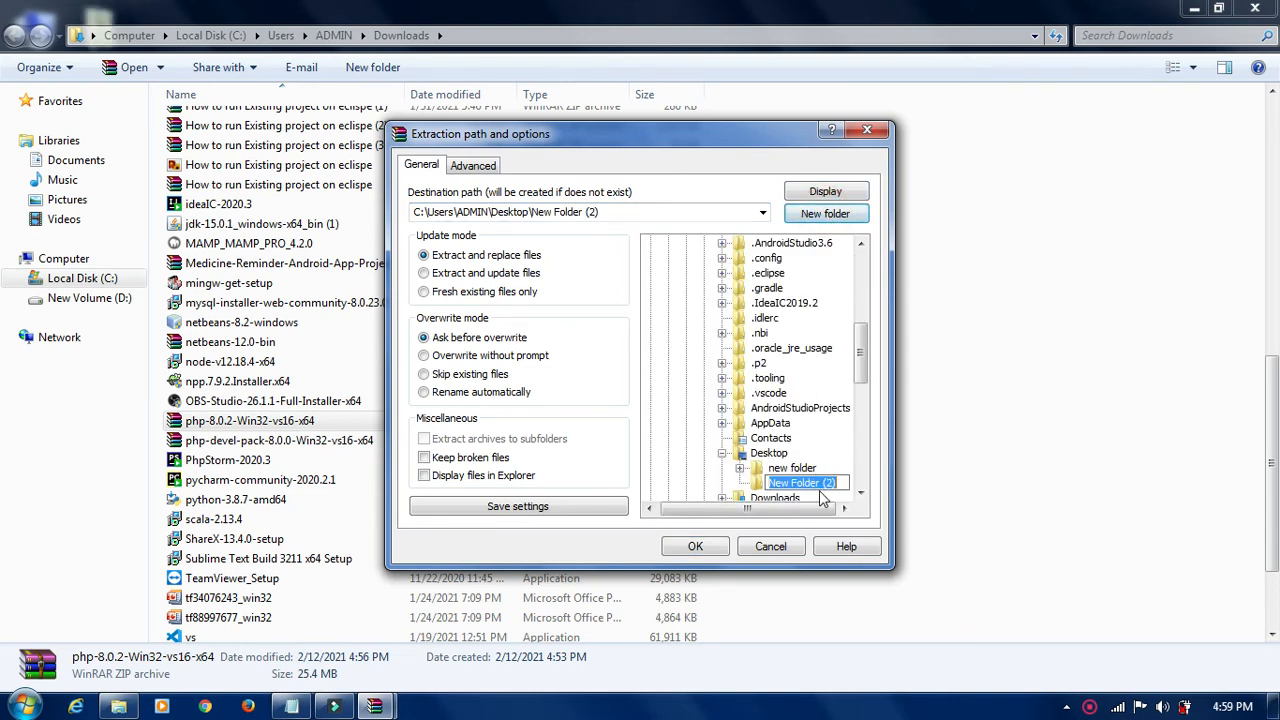
{"action": "key", "text": "BackSpace"}
{"action": "type", "text": "php"}
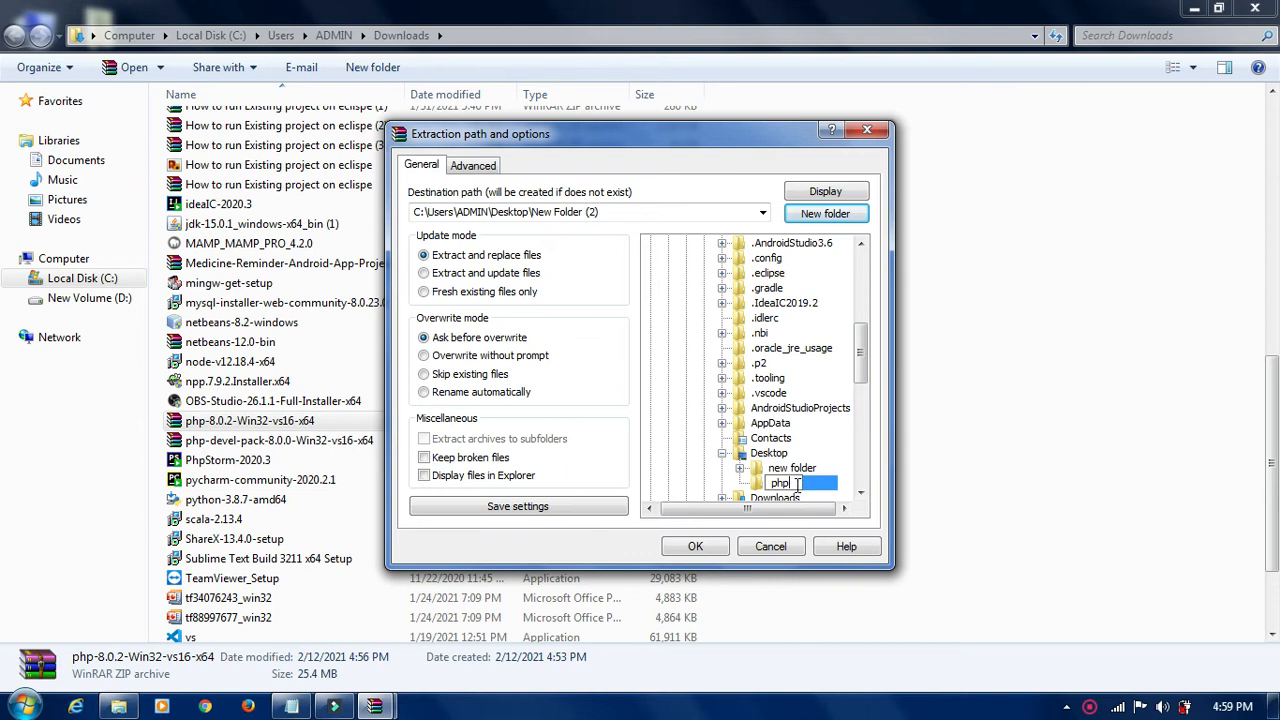
{"action": "left_click_drag", "start_coordinate": [797, 483], "coordinate": [772, 484]}
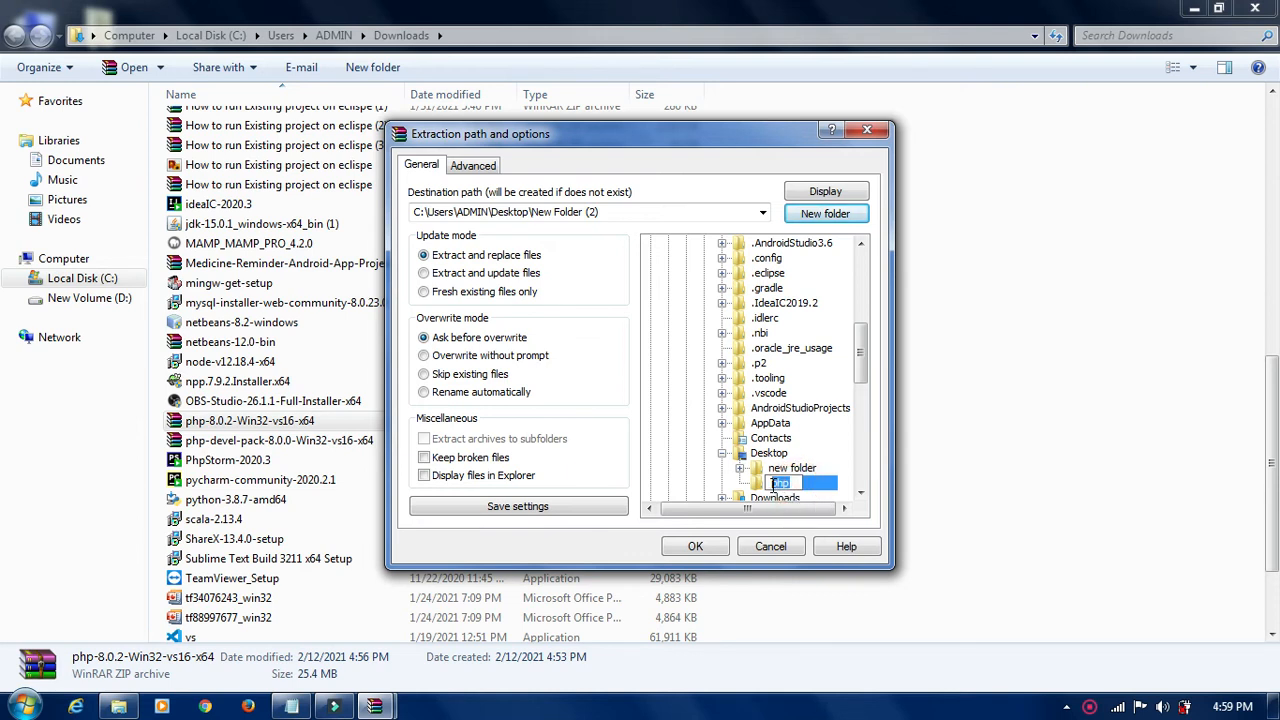
{"action": "left_click", "coordinate": [696, 547]}
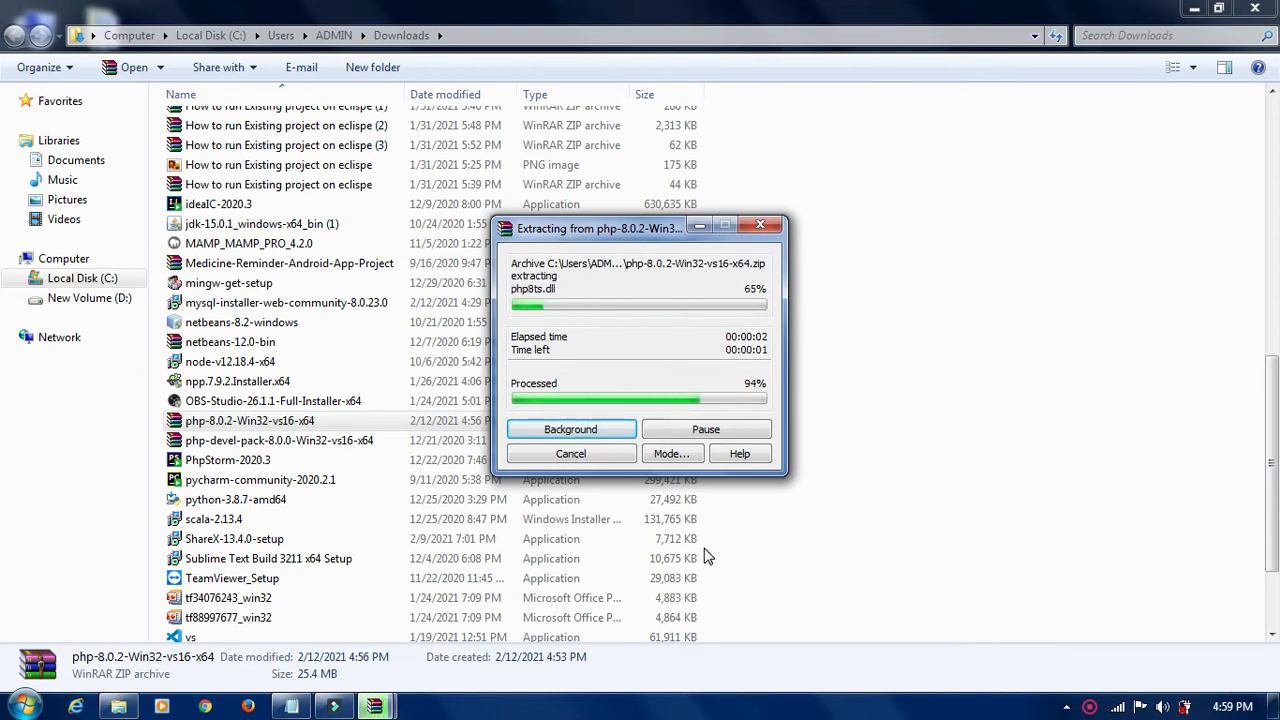
Step: Minimize the Downloads window and copy the extracted php folder from the Desktop
{"action": "left_click", "coordinate": [1200, 10]}
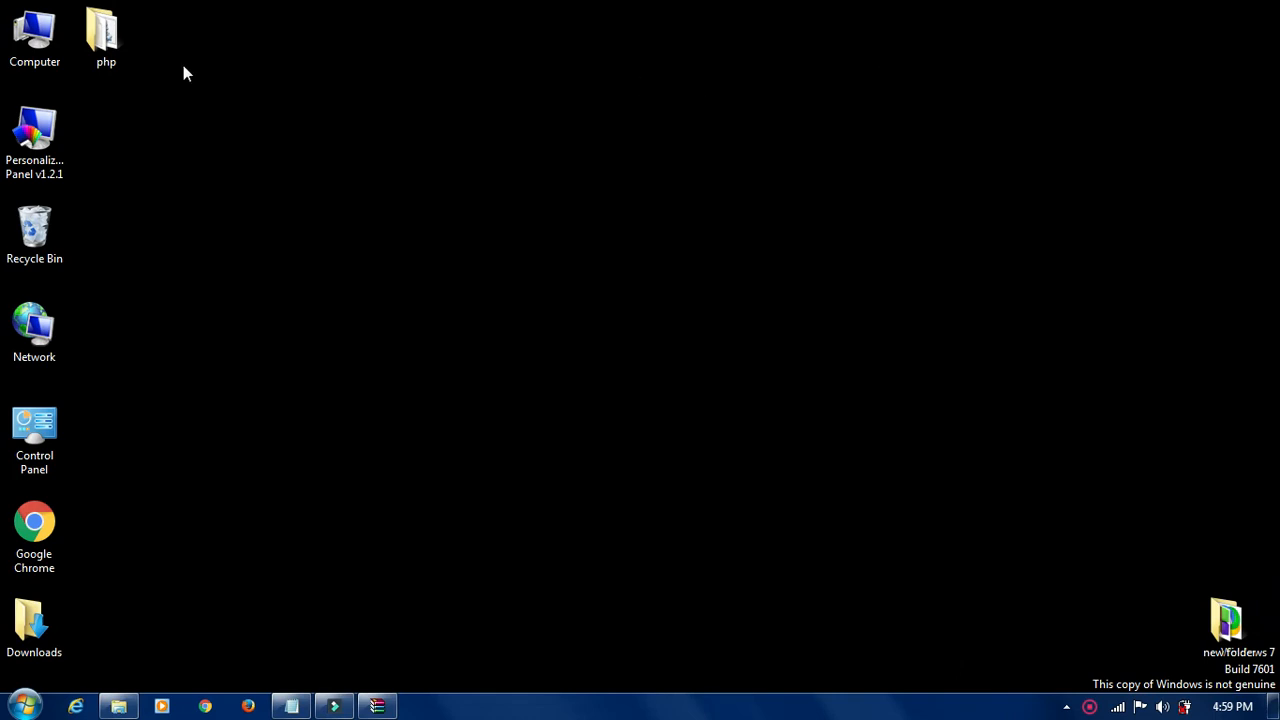
{"action": "left_click", "coordinate": [110, 52]}
{"action": "right_click", "coordinate": [110, 52]}
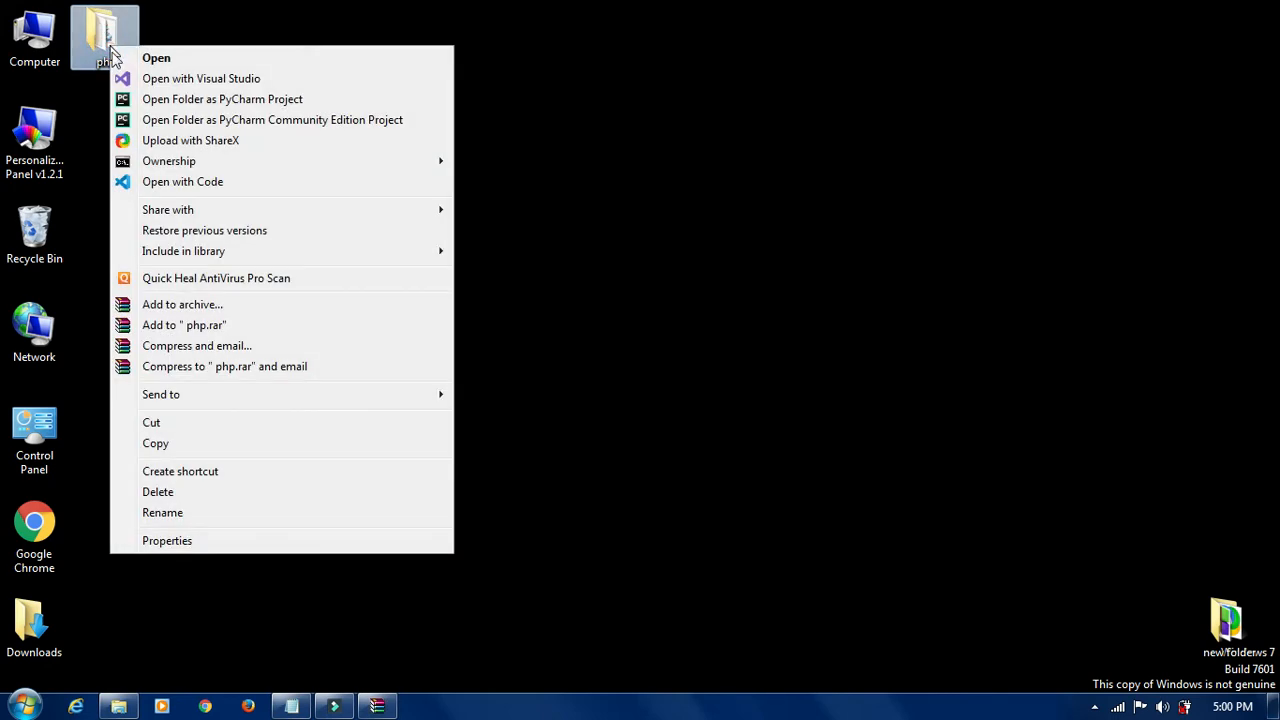
{"action": "left_click", "coordinate": [201, 446]}
Step: Paste the copied php folder into C:\Program Files, granting administrator permission for the copy
{"action": "double_click", "coordinate": [52, 60]}
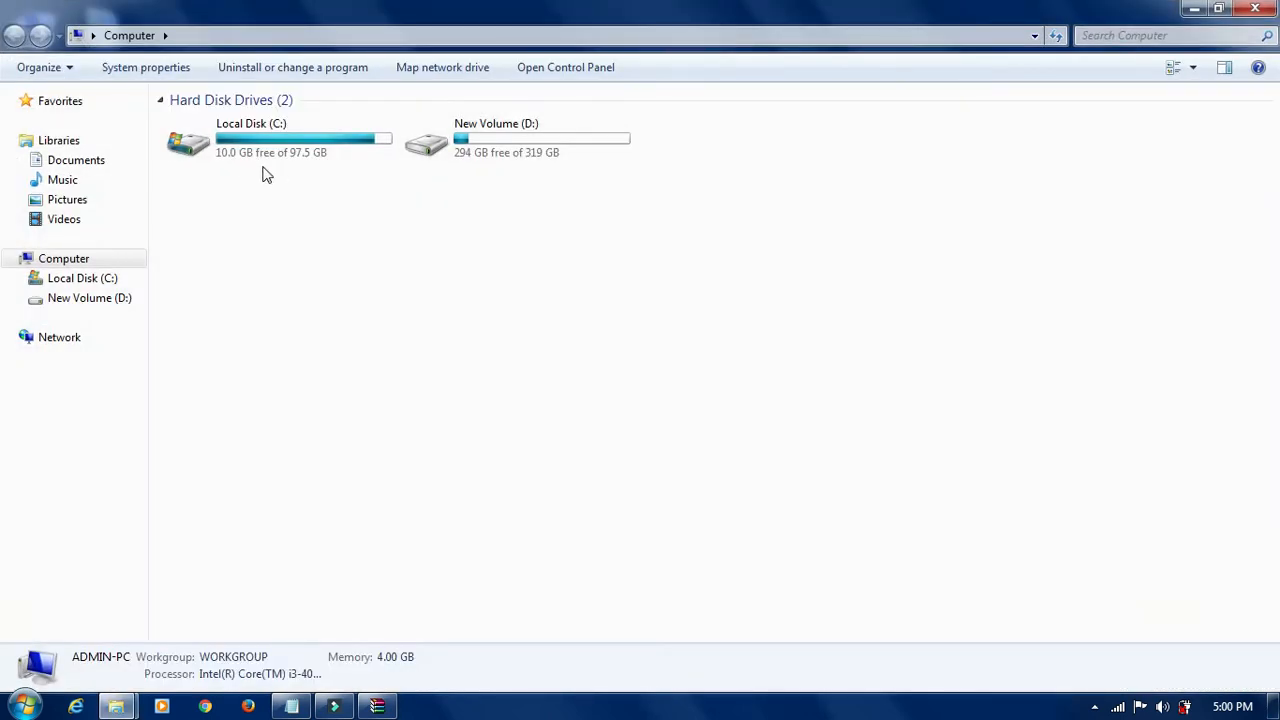
{"action": "double_click", "coordinate": [290, 150]}
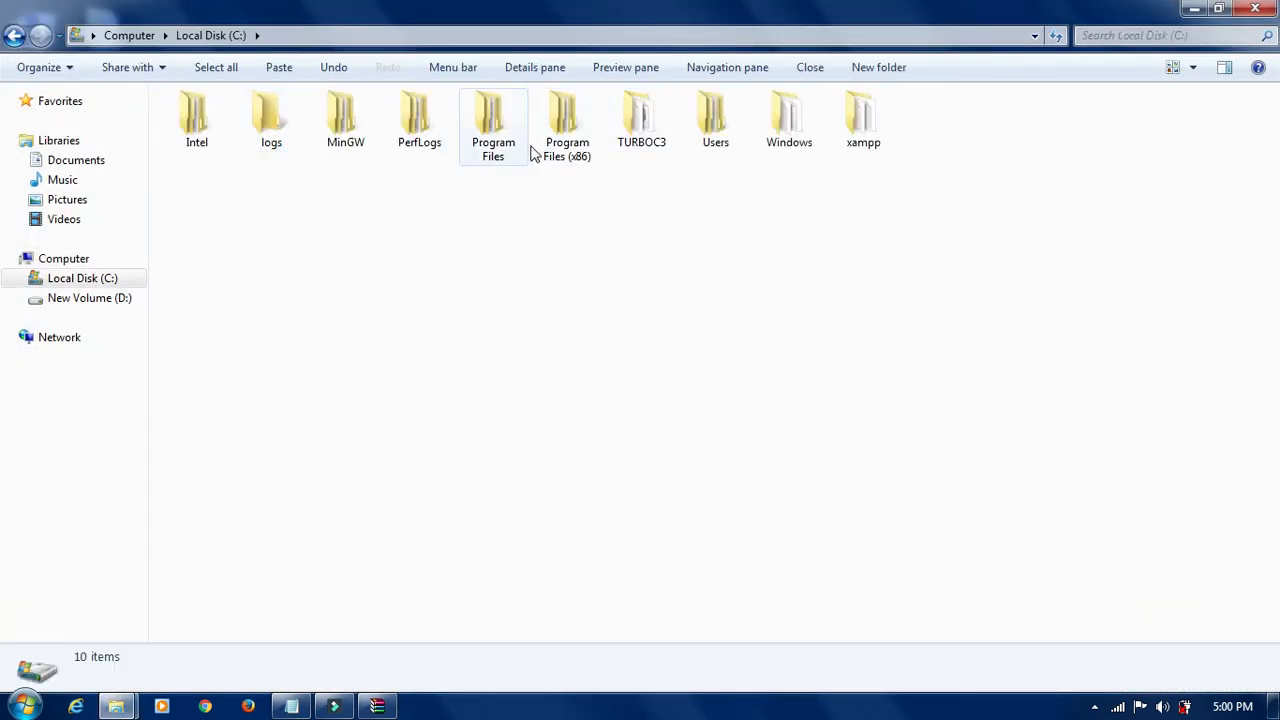
{"action": "left_click", "coordinate": [487, 158]}
{"action": "double_click", "coordinate": [483, 160]}
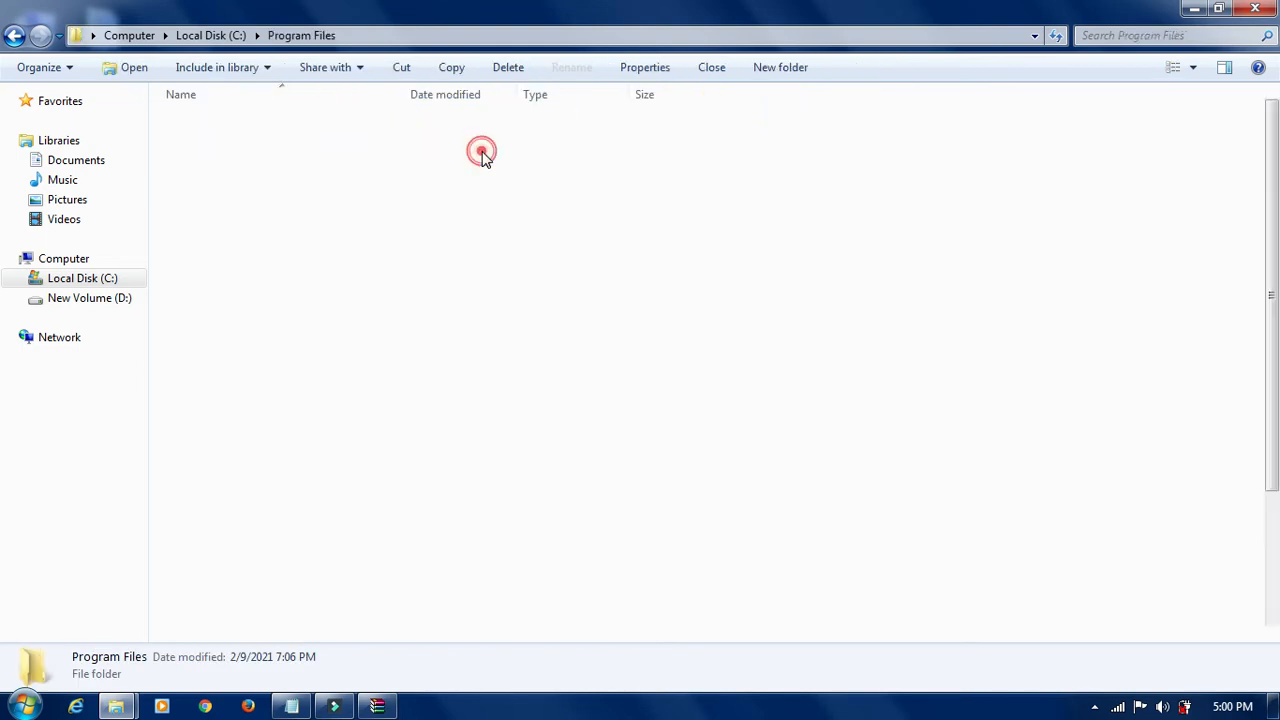
{"action": "left_click", "coordinate": [483, 160]}
{"action": "left_click", "coordinate": [826, 298]}
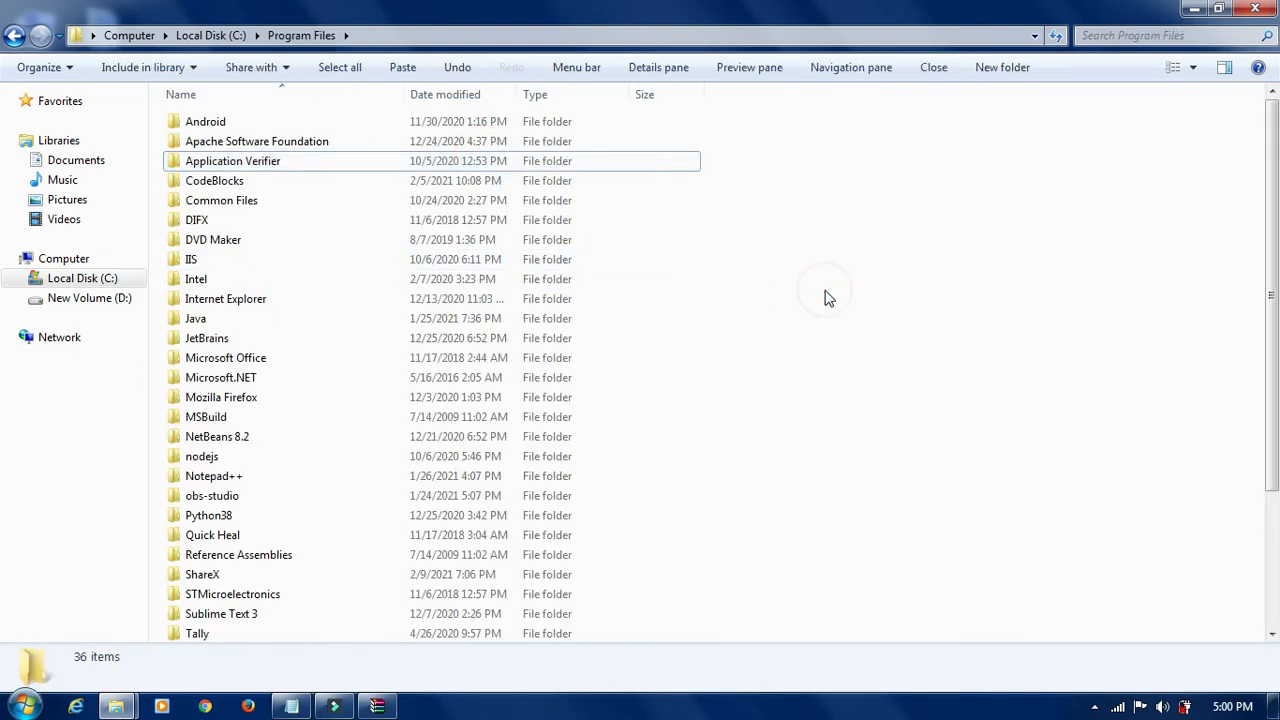
{"action": "right_click", "coordinate": [824, 290]}
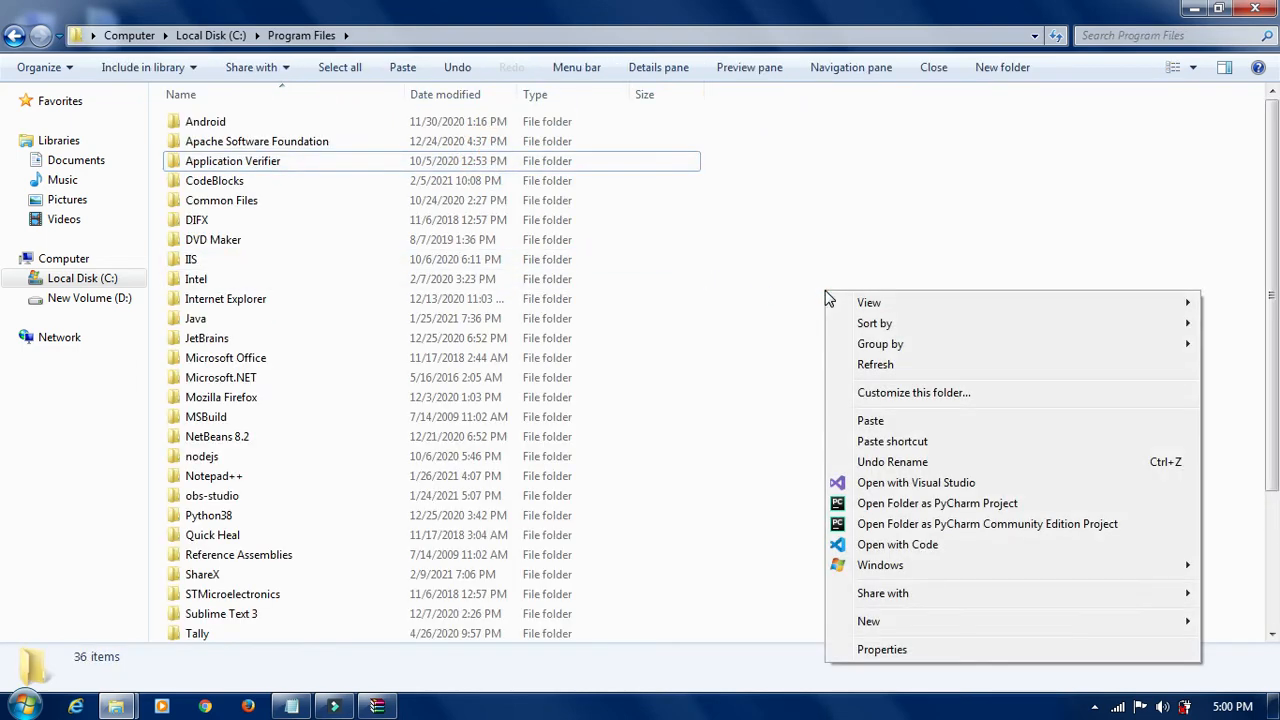
{"action": "left_click", "coordinate": [870, 421]}
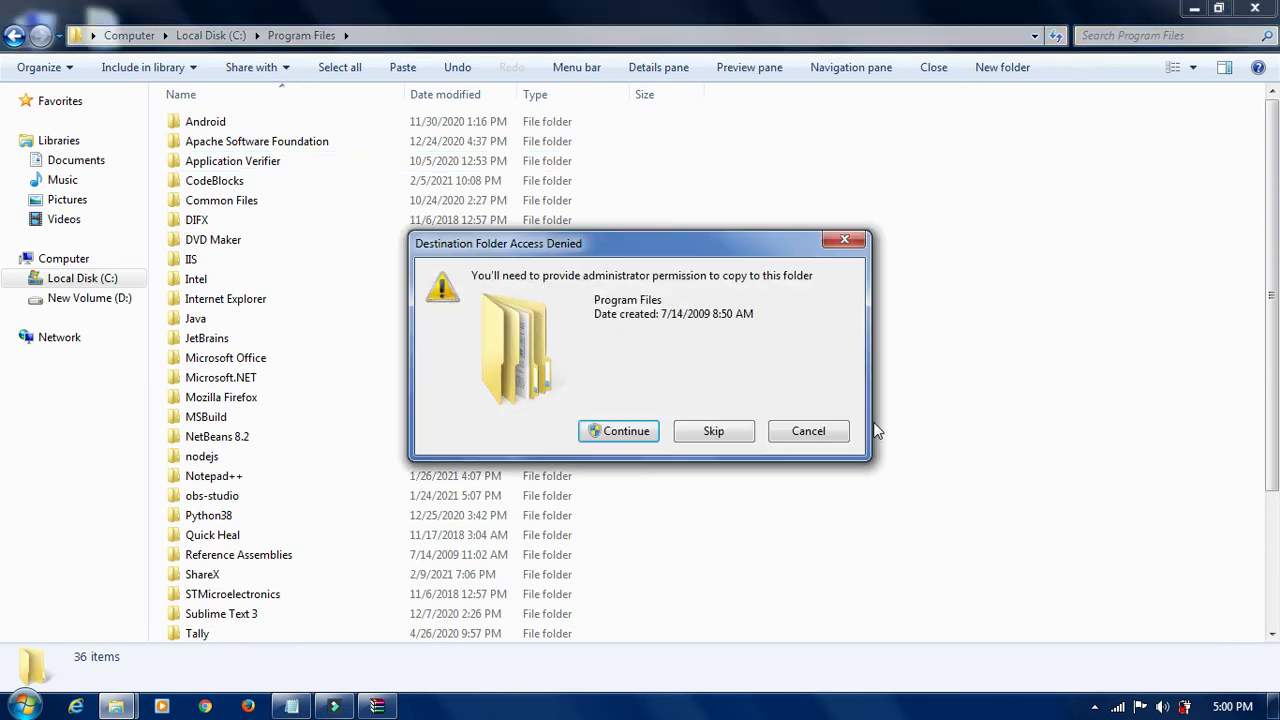
{"action": "left_click", "coordinate": [623, 438]}
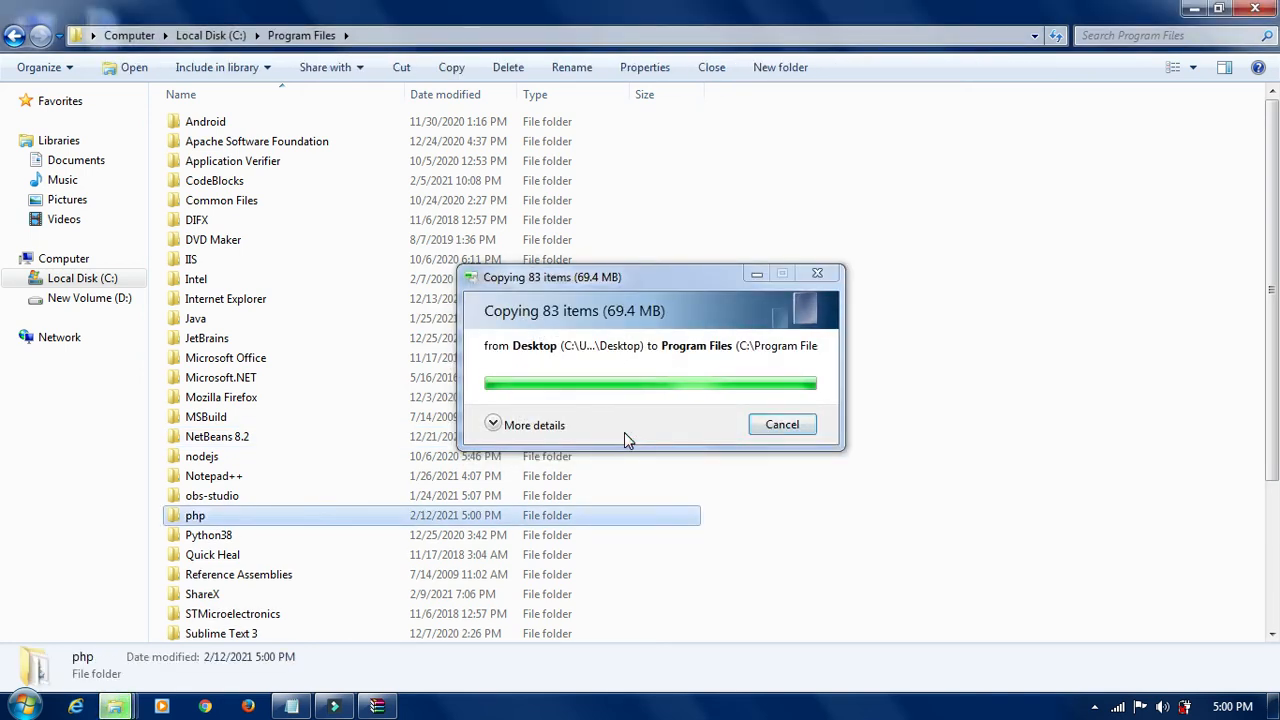
Step: Open the php folder in Program Files and copy its full path, C:\Program Files\php
{"action": "double_click", "coordinate": [342, 527]}
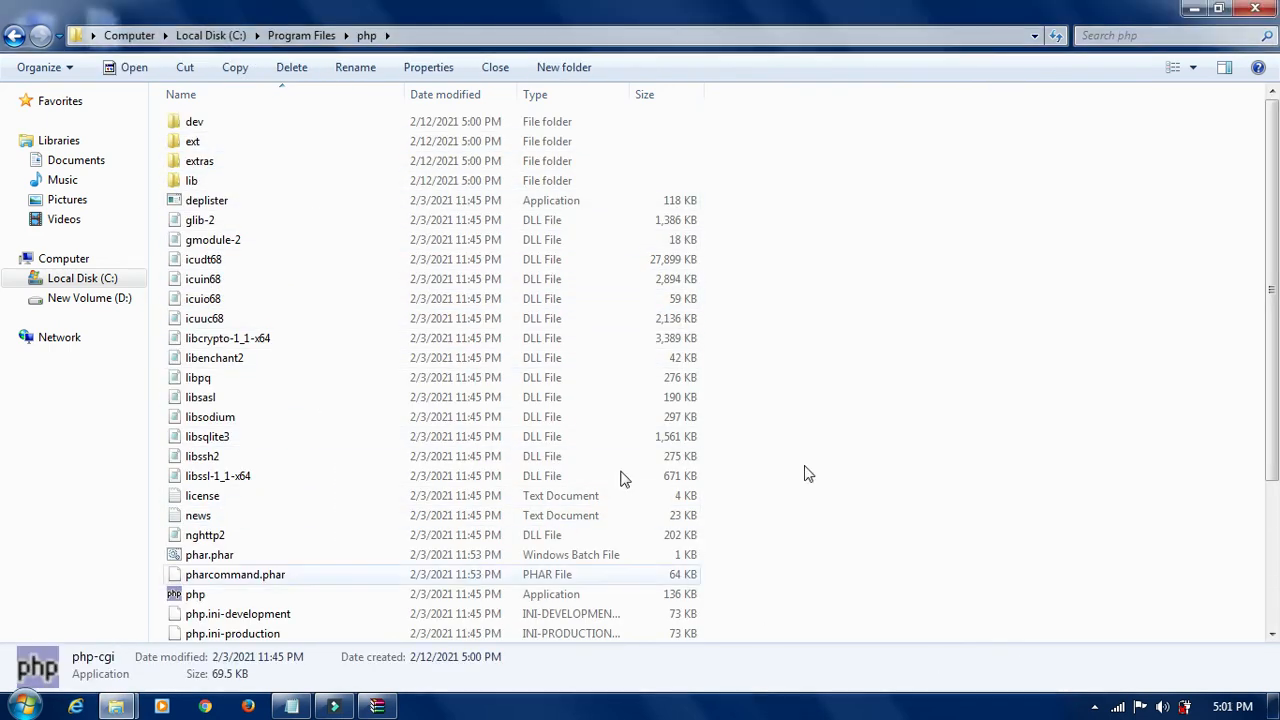
{"action": "left_click", "coordinate": [443, 31]}
{"action": "left_click", "coordinate": [363, 31]}
{"action": "double_click", "coordinate": [363, 31]}
{"action": "left_click", "coordinate": [198, 36]}
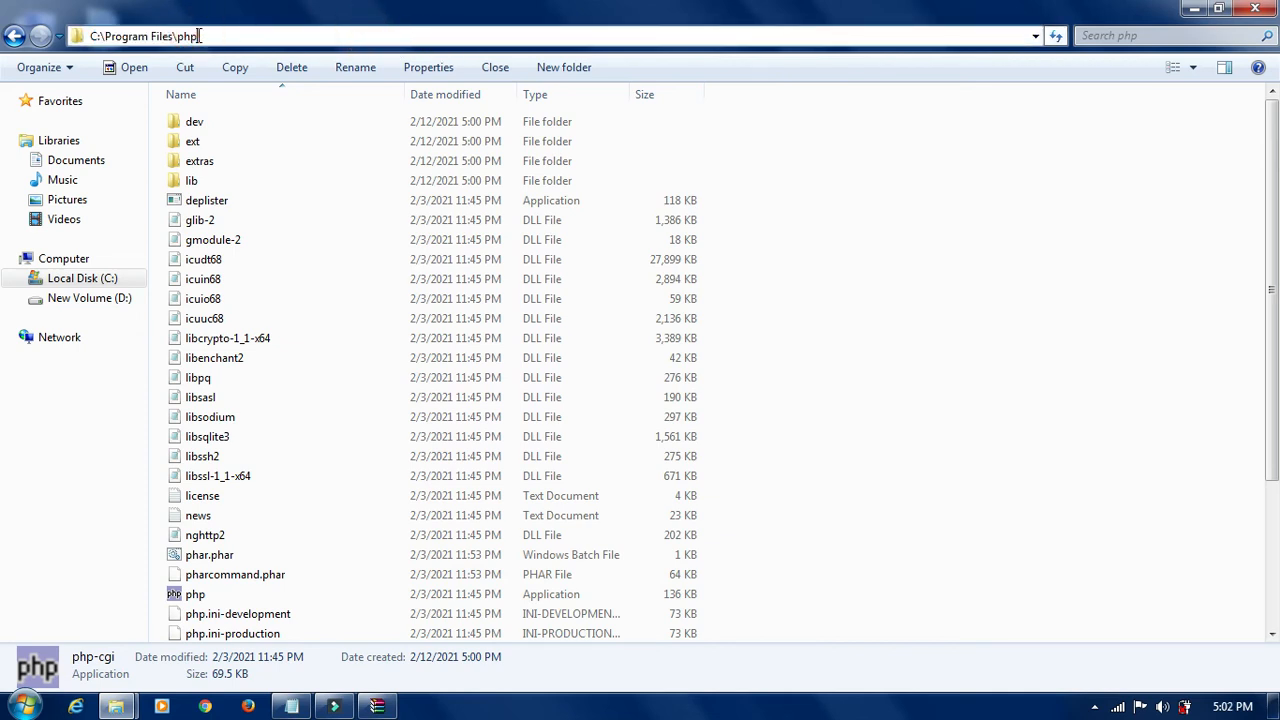
{"action": "key", "text": "ctrl+a"}
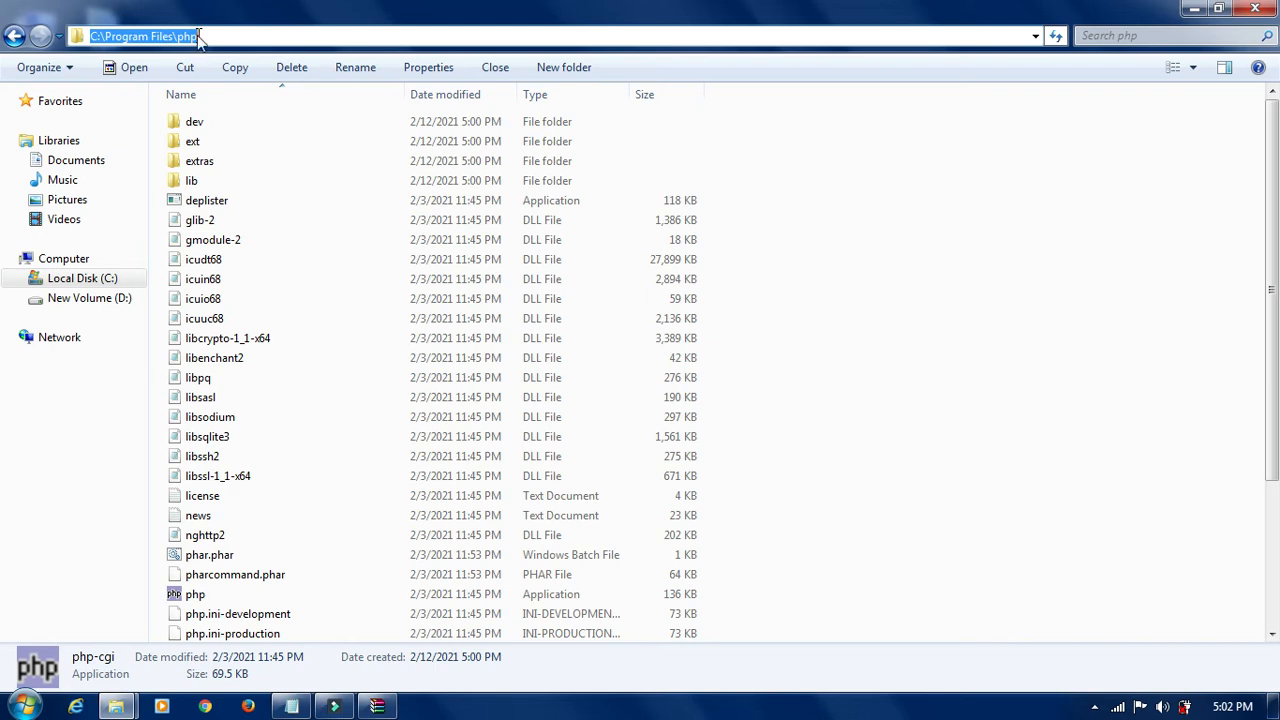
{"action": "right_click", "coordinate": [198, 36]}
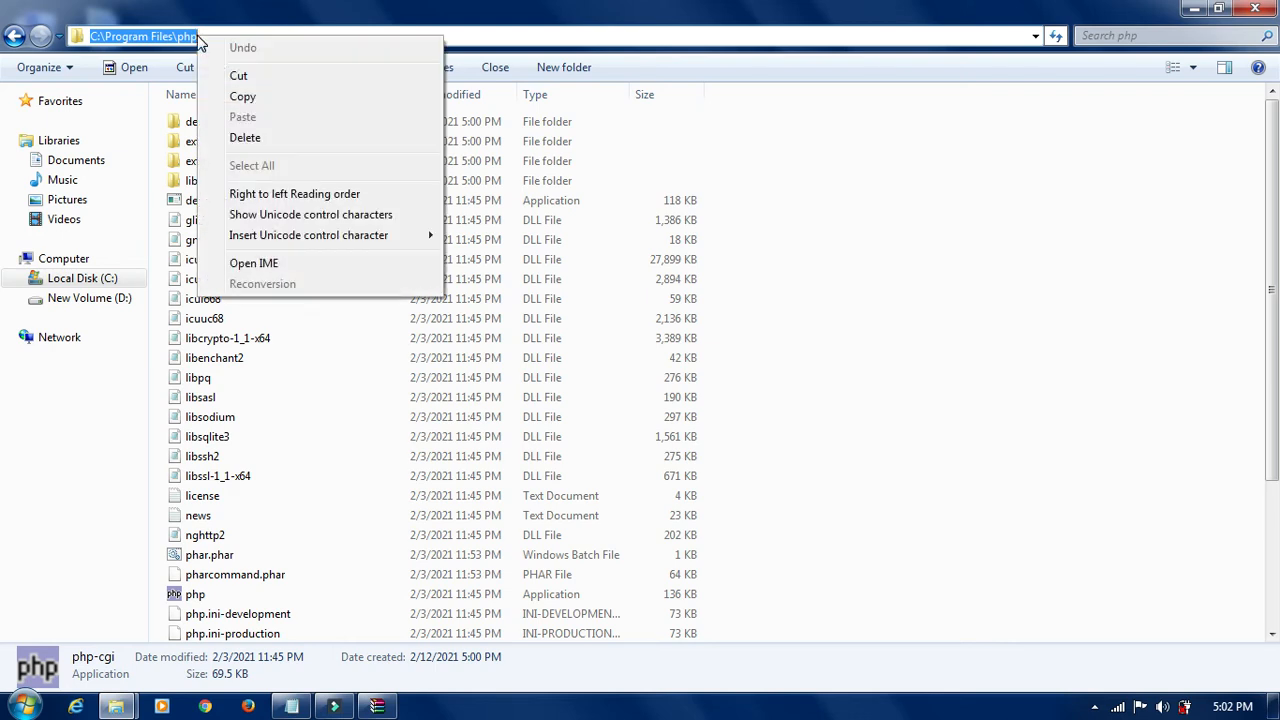
{"action": "left_click", "coordinate": [243, 97]}
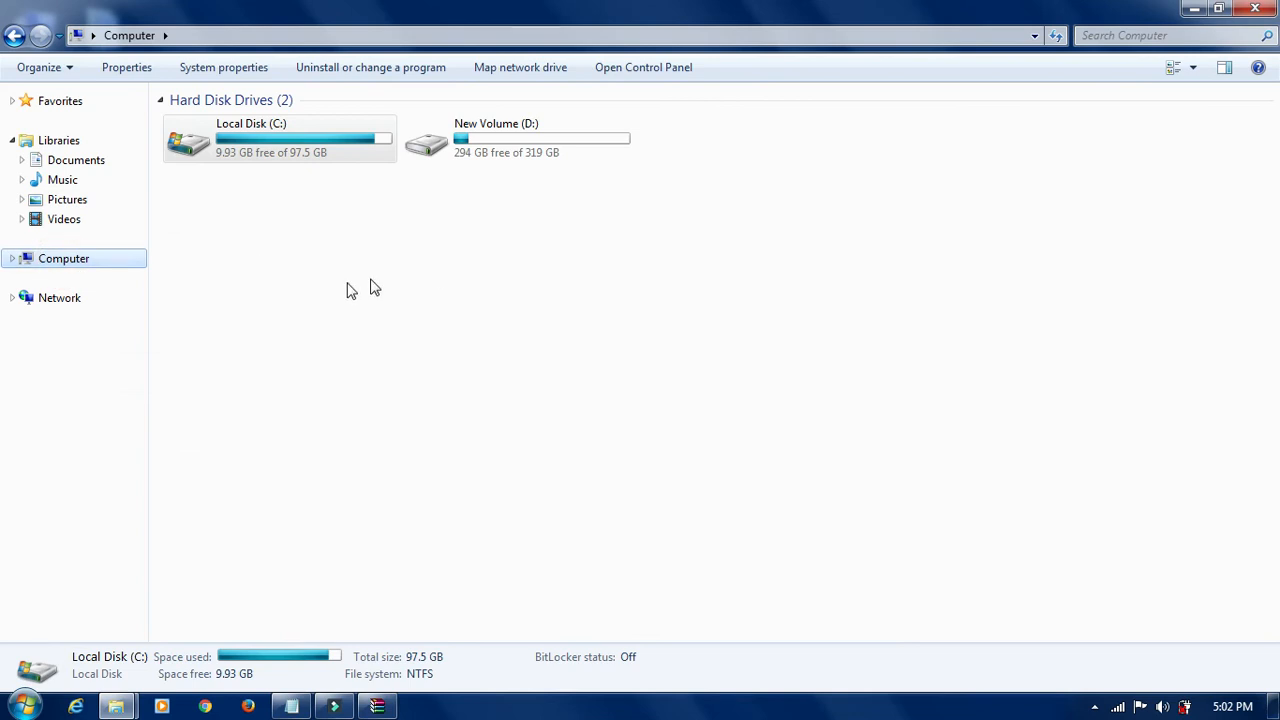
Step: Open the computer's properties and bring up the Environment Variables dialog from the advanced system settings
{"action": "right_click", "coordinate": [349, 287]}
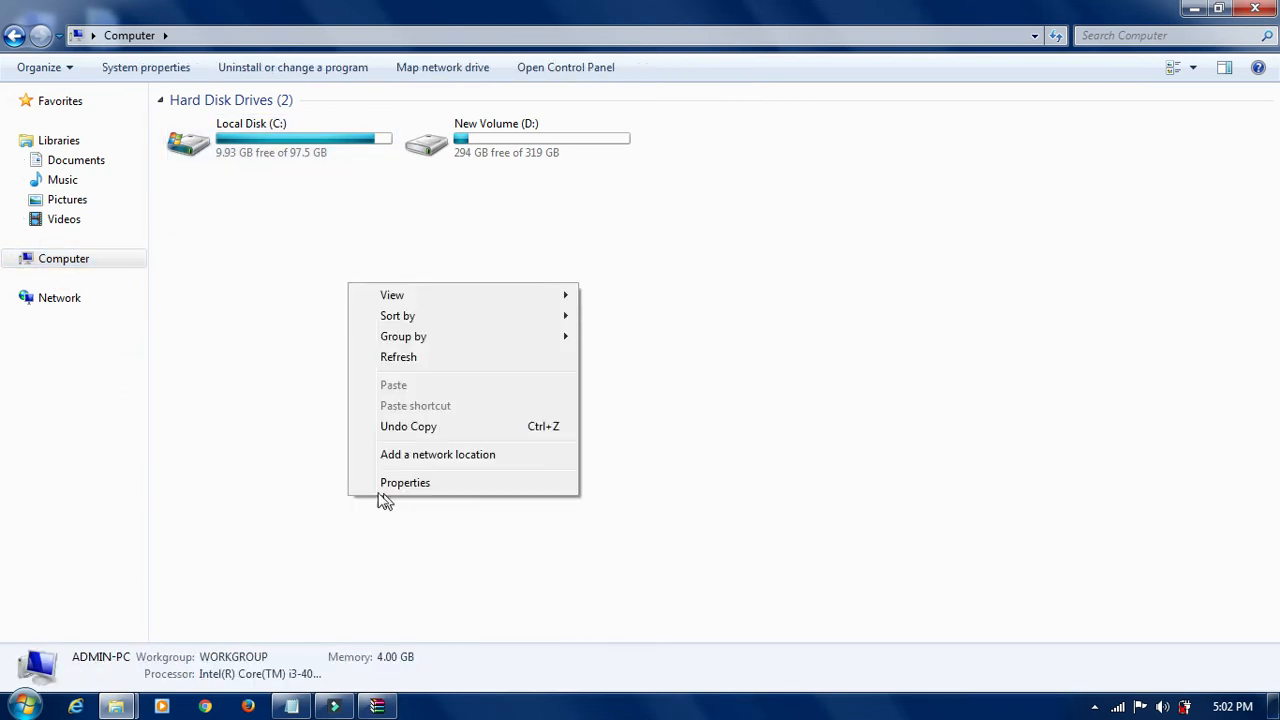
{"action": "left_click", "coordinate": [405, 483]}
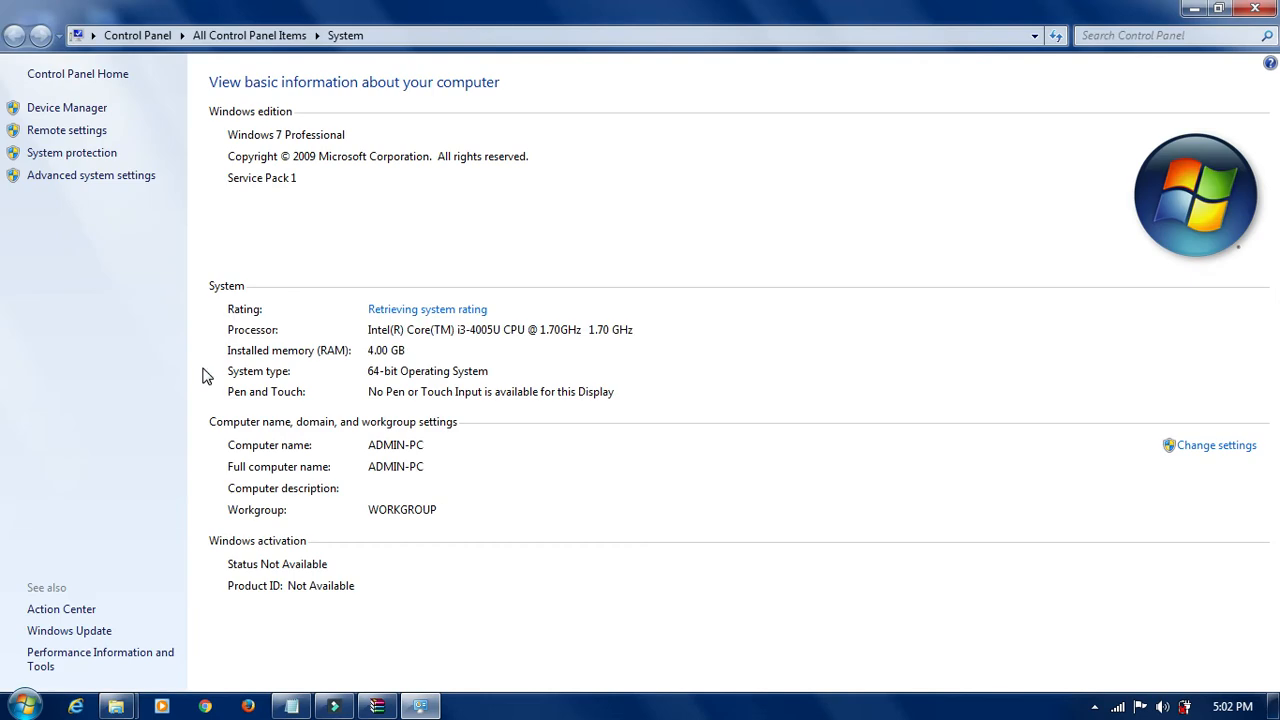
{"action": "left_click", "coordinate": [93, 182]}
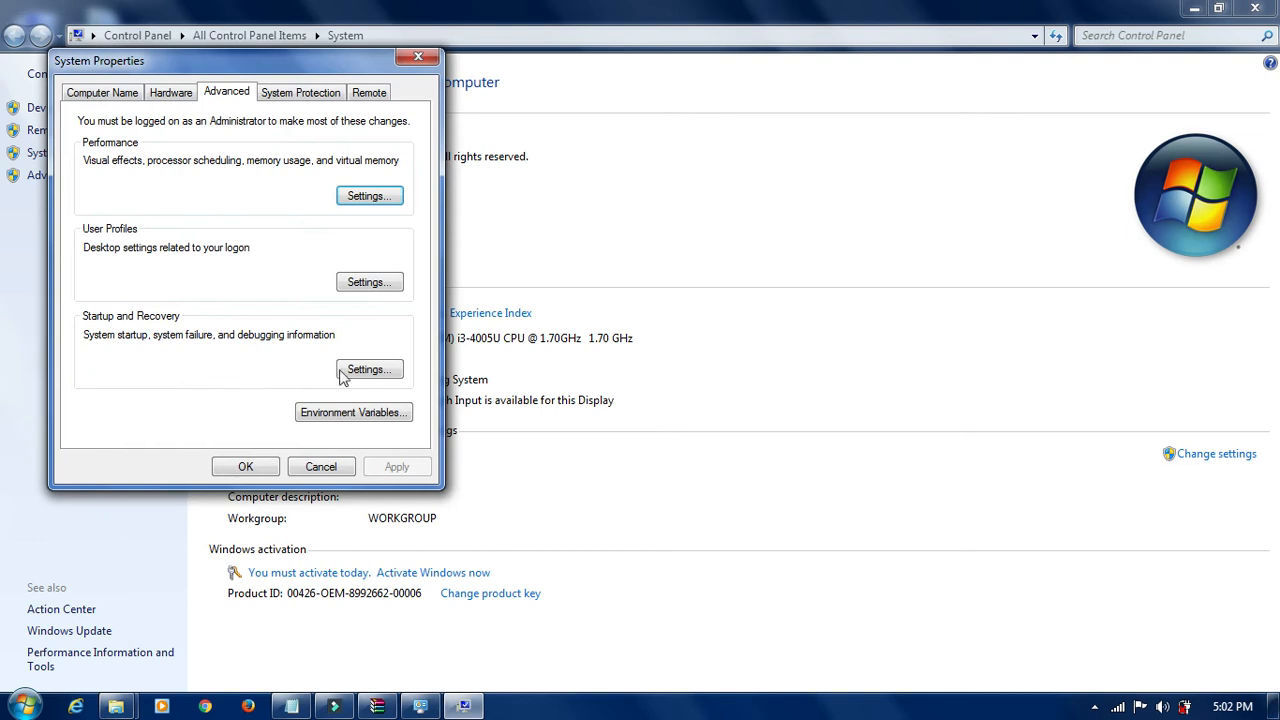
{"action": "left_click", "coordinate": [341, 420]}
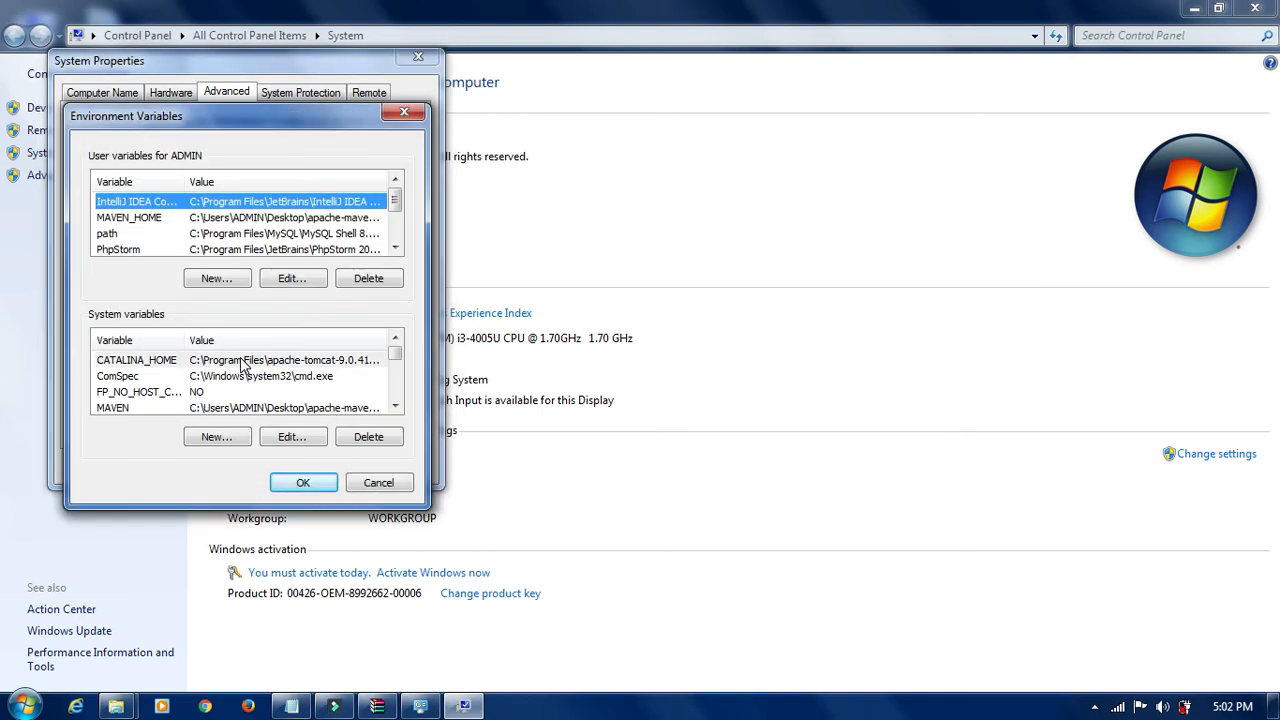
Step: Append C:\Program Files\php to the end of the system variable path and confirm all the open dialogs
{"action": "left_click", "coordinate": [241, 362]}
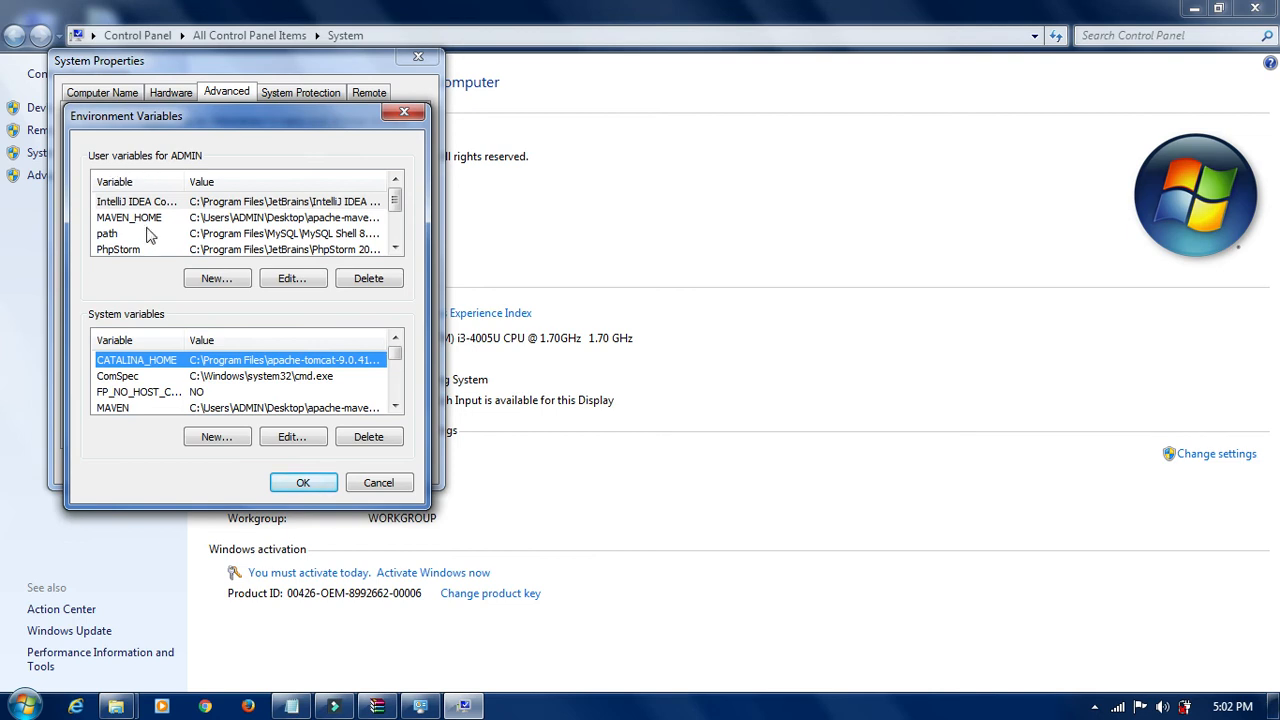
{"action": "scroll", "coordinate": [168, 364], "scroll_direction": "down", "scroll_amount": 2}
{"action": "left_click", "coordinate": [168, 360]}
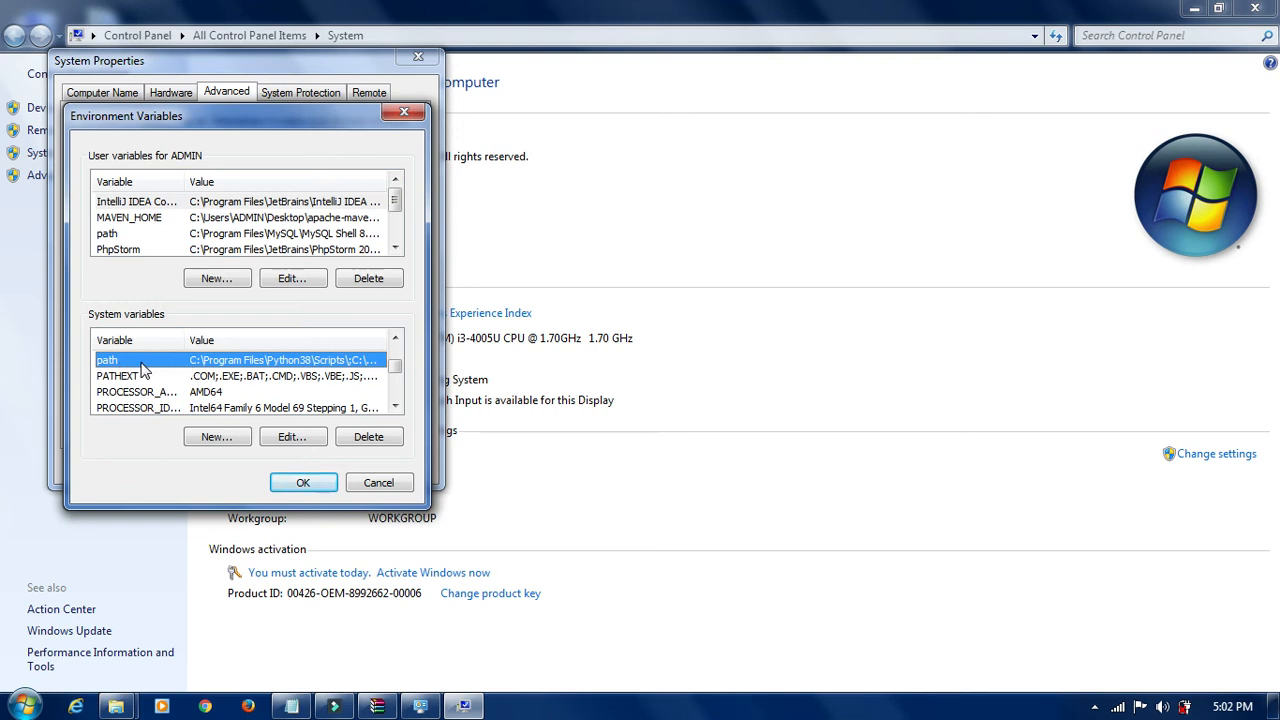
{"action": "left_click", "coordinate": [292, 440]}
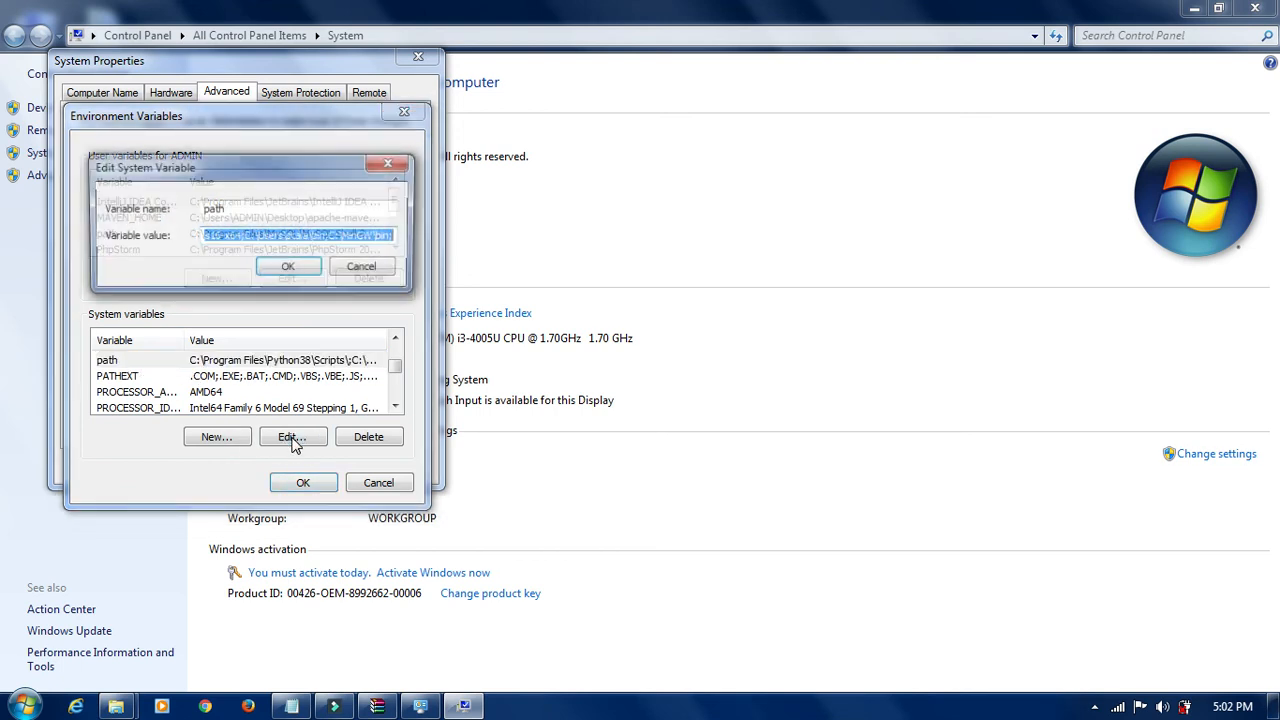
{"action": "left_click", "coordinate": [390, 236]}
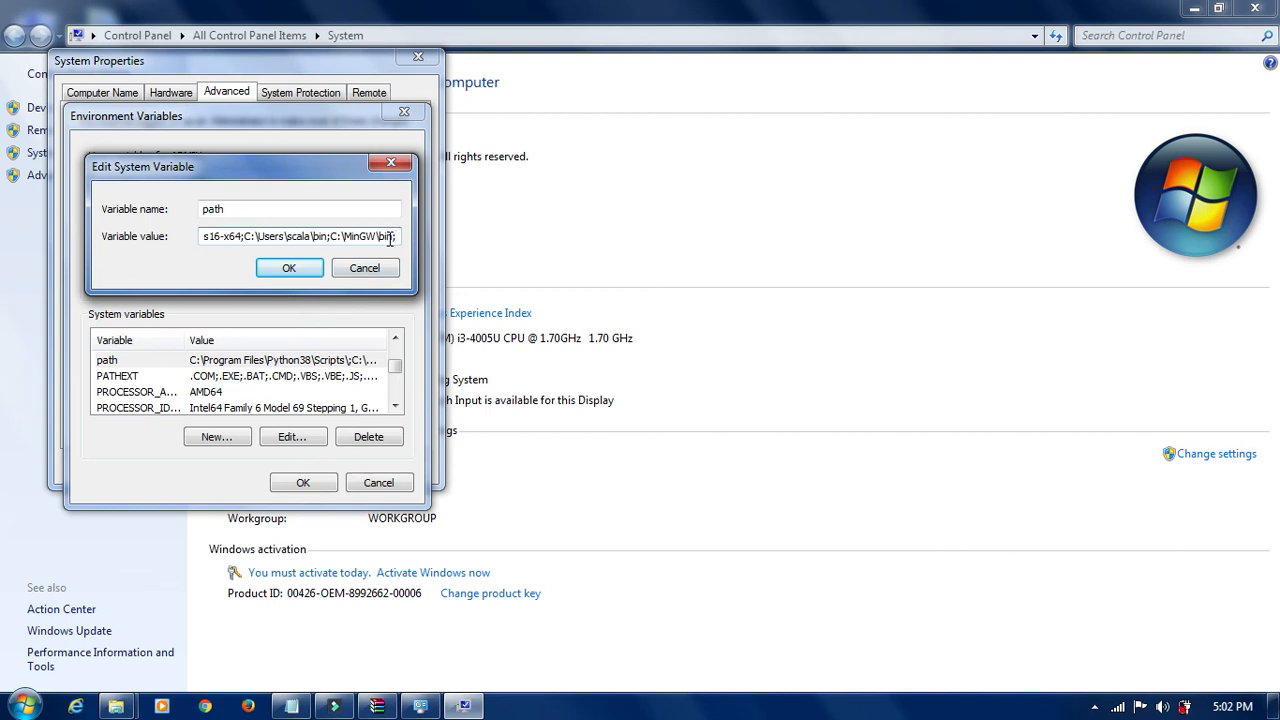
{"action": "key", "text": "ctrl+v"}
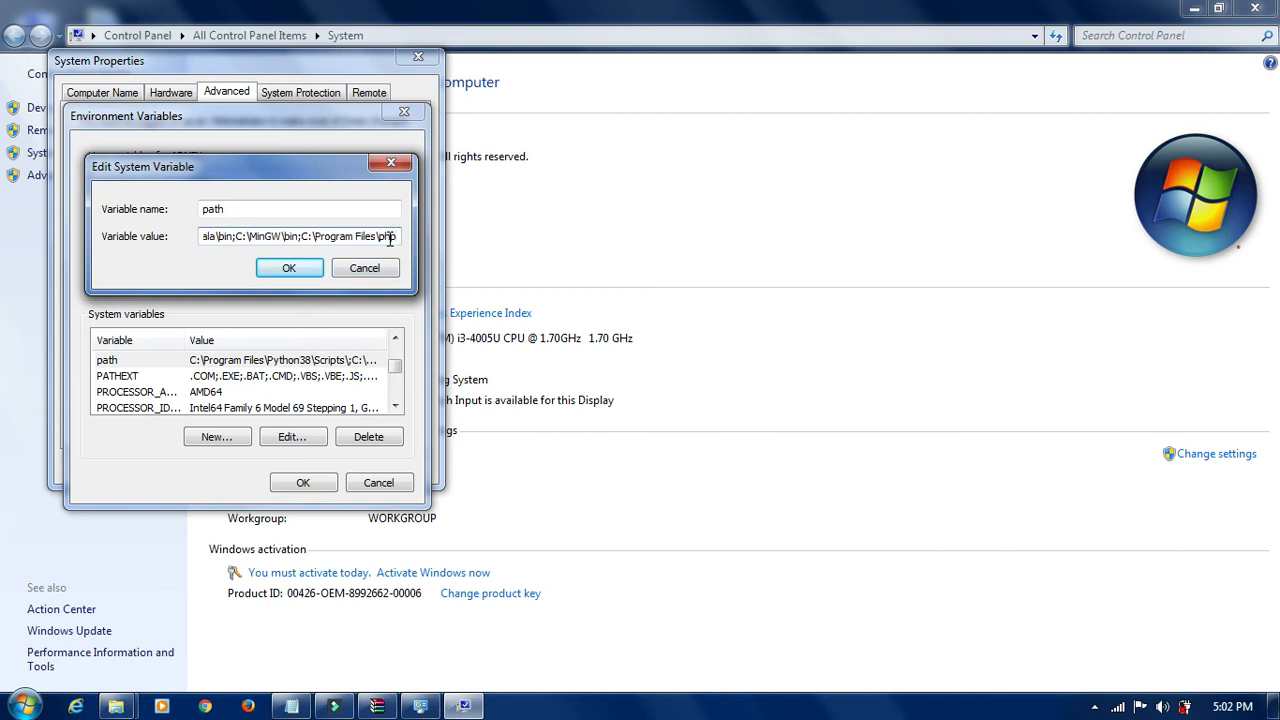
{"action": "left_click", "coordinate": [288, 270]}
{"action": "left_click", "coordinate": [301, 482]}
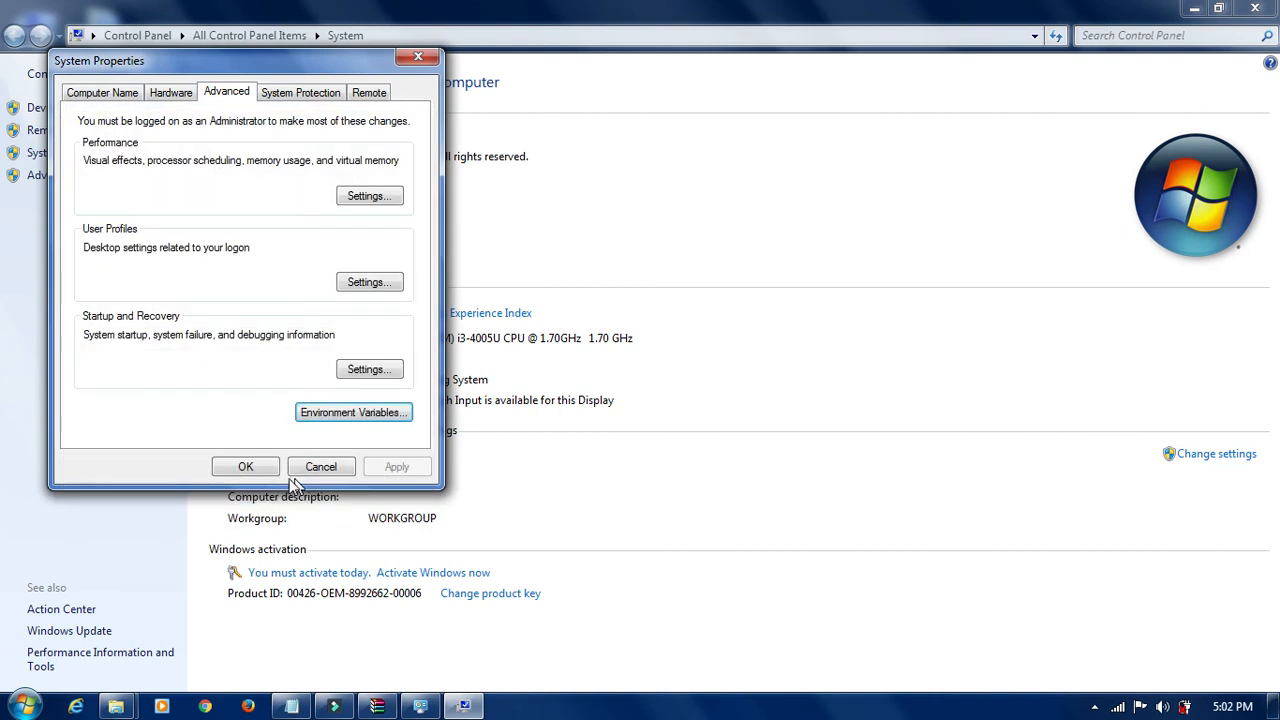
{"action": "left_click", "coordinate": [247, 467]}
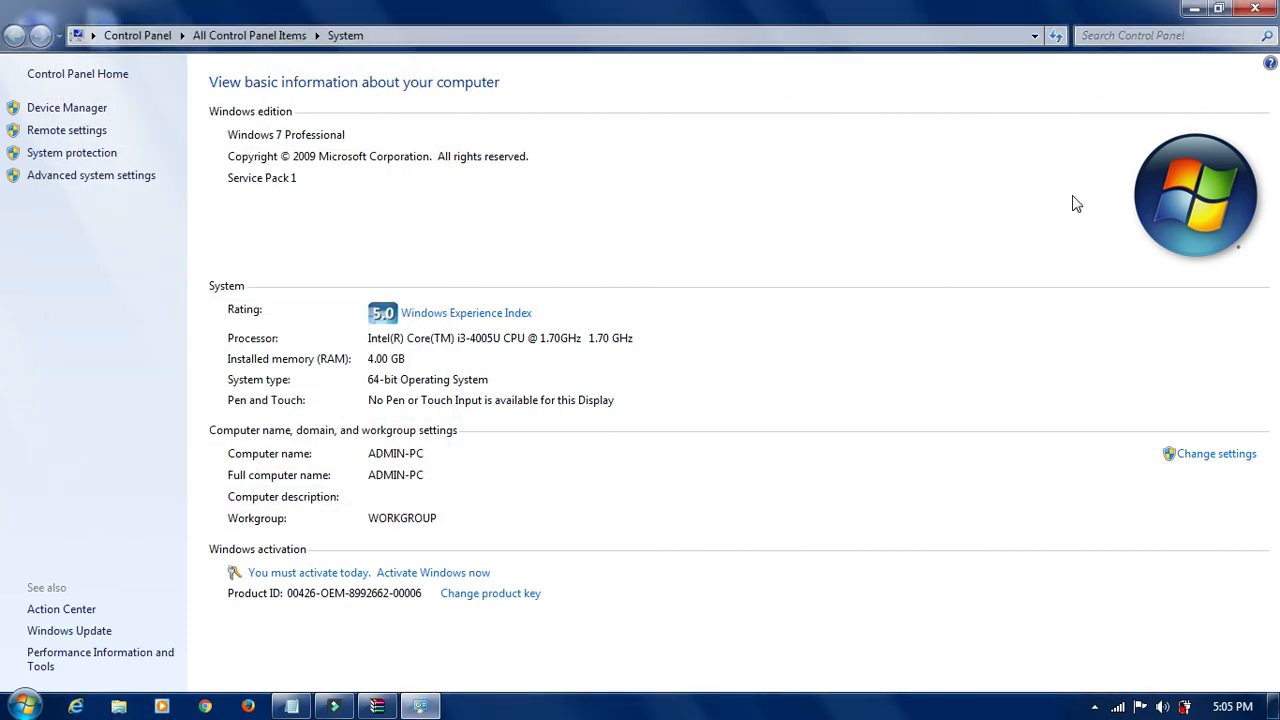
Step: Minimize the System window, open a Command Prompt and run php -v to check the installed PHP version
{"action": "left_click", "coordinate": [1193, 8]}
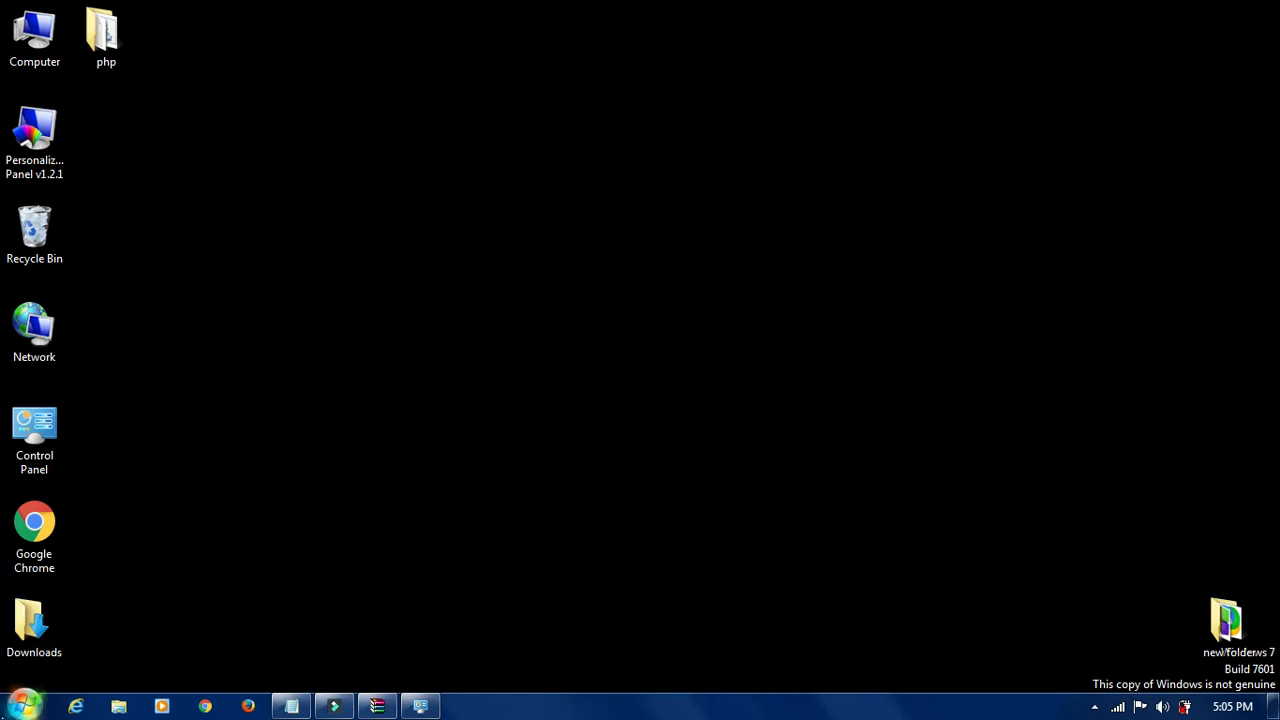
{"action": "left_click", "coordinate": [24, 707]}
{"action": "type", "text": "cmd"}
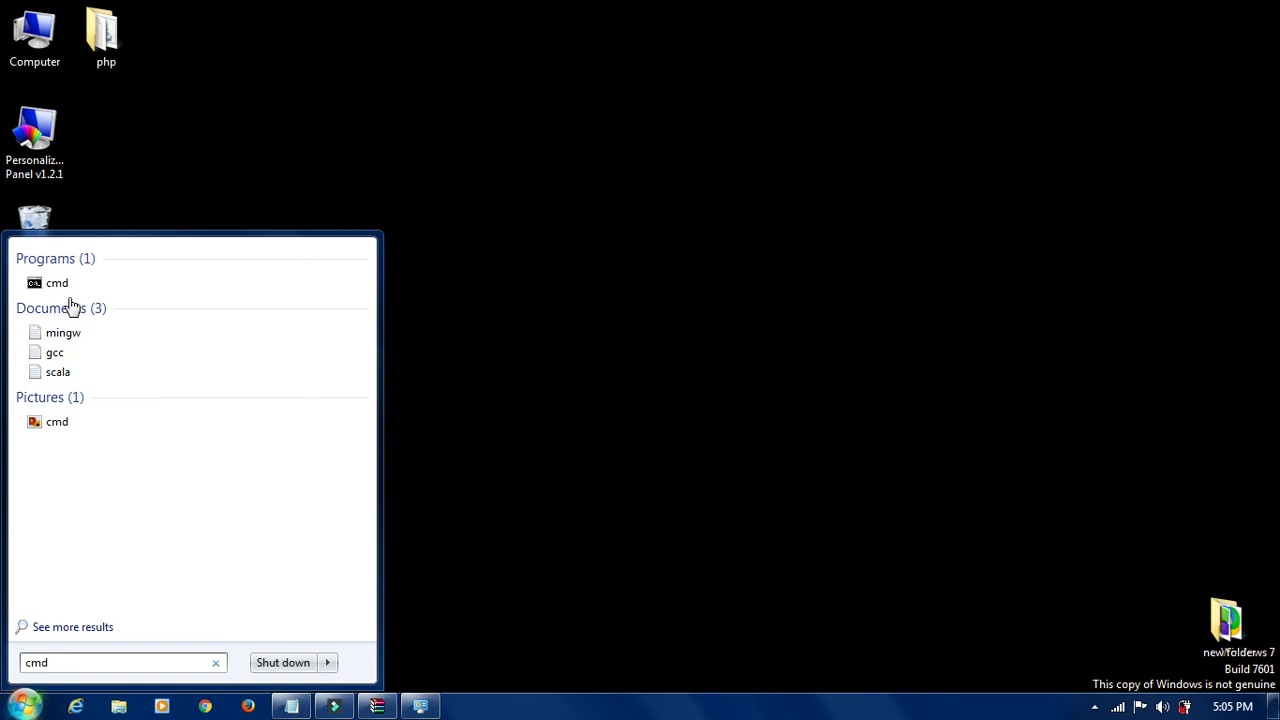
{"action": "left_click", "coordinate": [82, 289]}
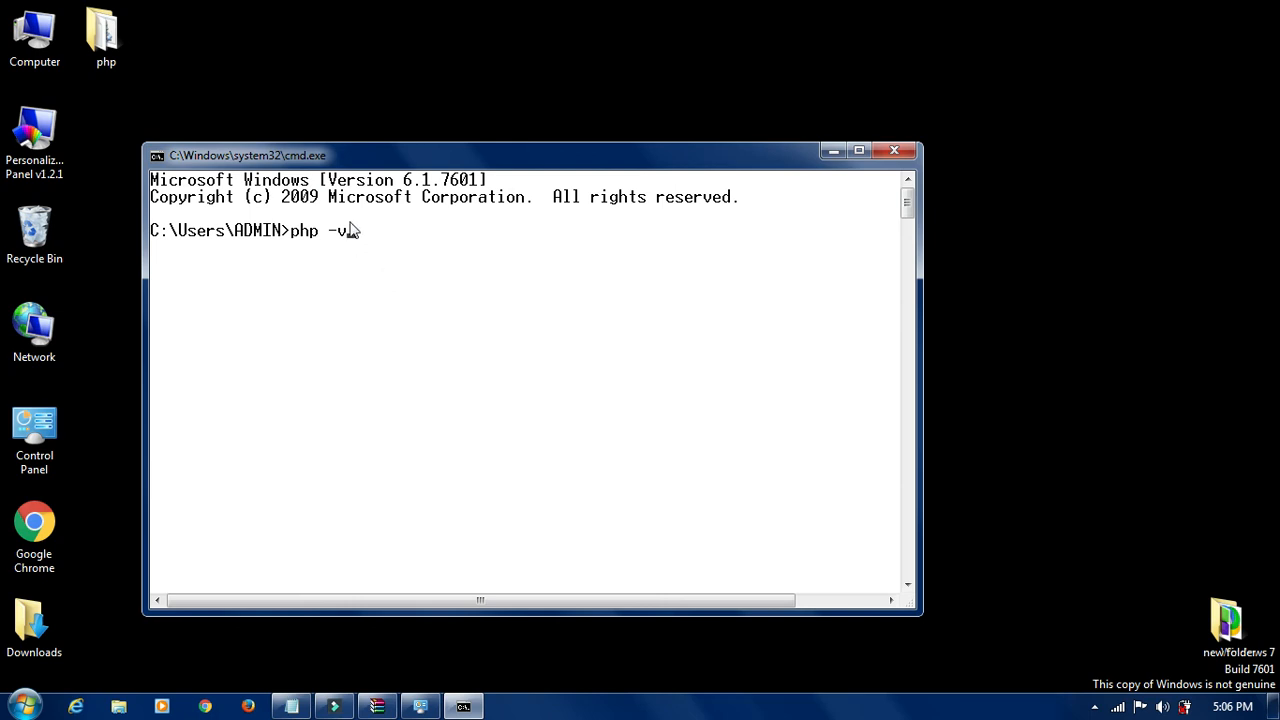
{"action": "key", "text": "Return"}
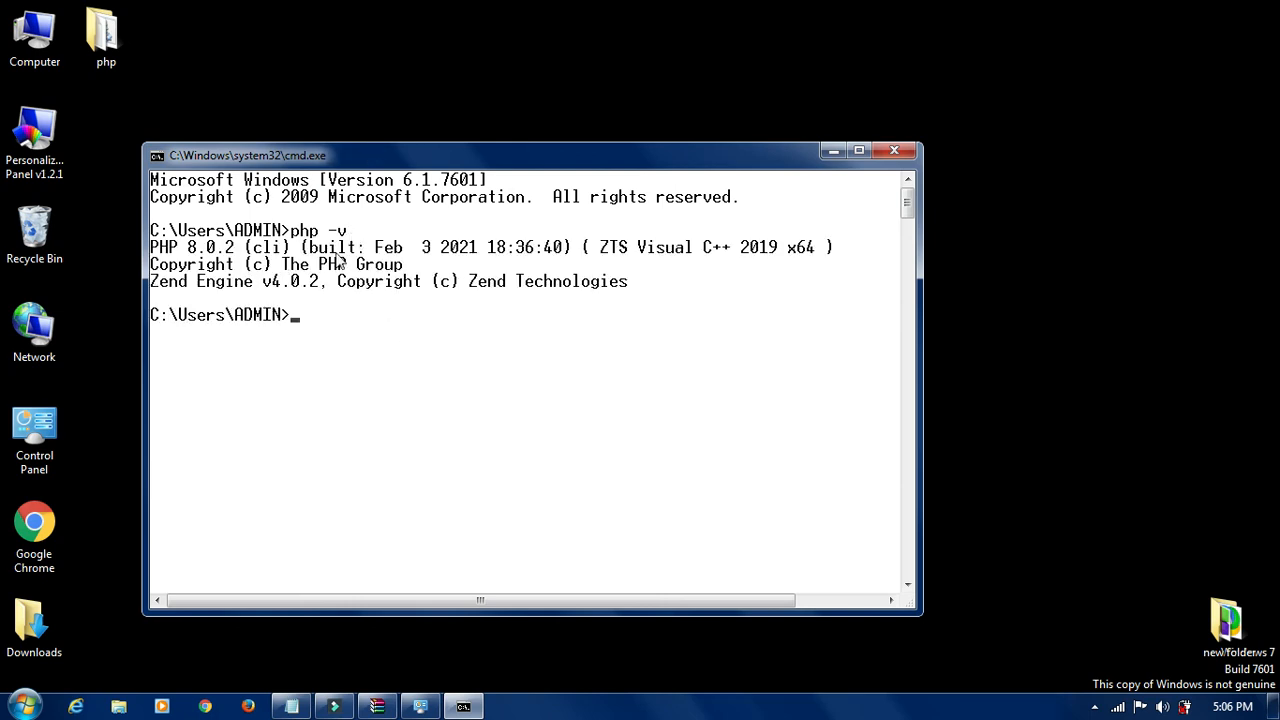